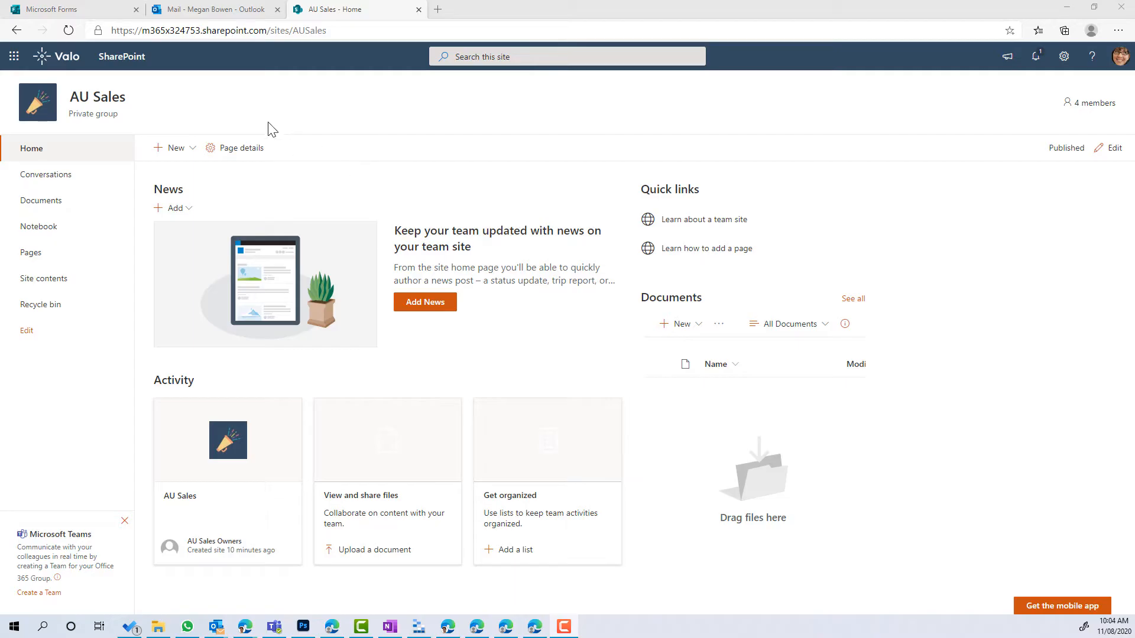
Create a new group form for the AU Sales group in Microsoft Forms and title it "Au Sales Form".
{"action": "left_click_drag", "start_coordinate": [118, 112], "coordinate": [68, 115]}
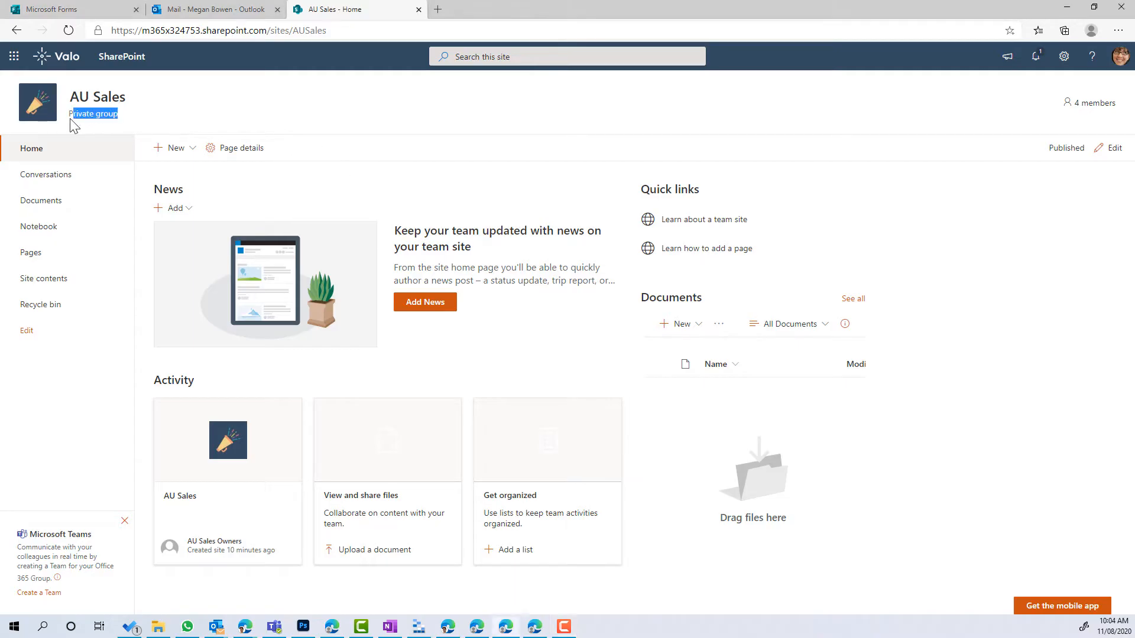
{"action": "left_click", "coordinate": [51, 10]}
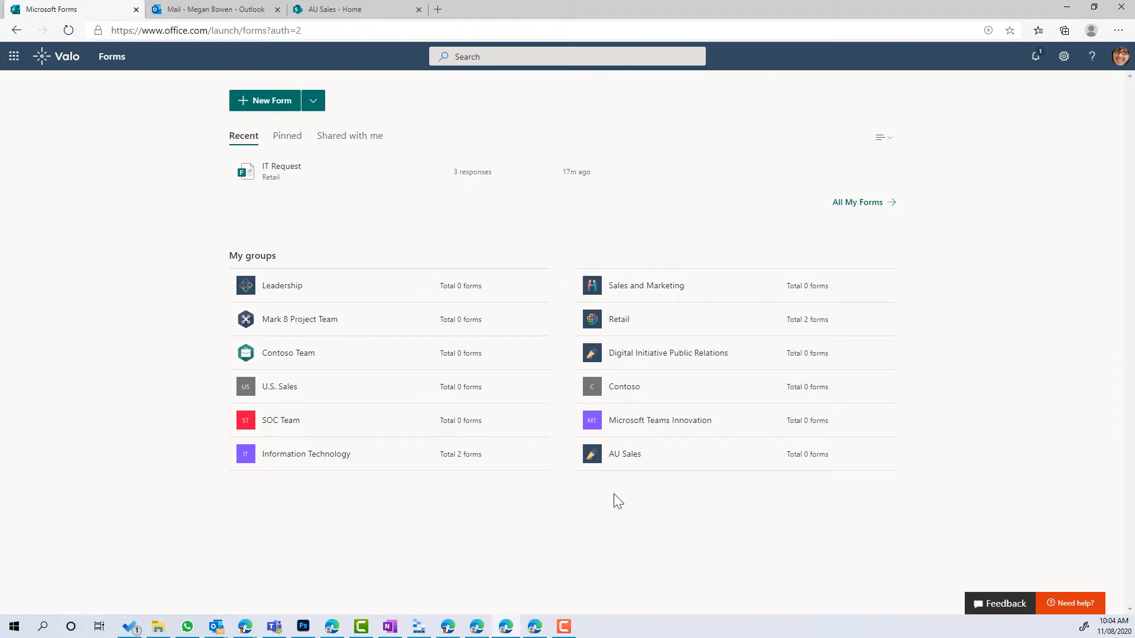
{"action": "left_click", "coordinate": [623, 461]}
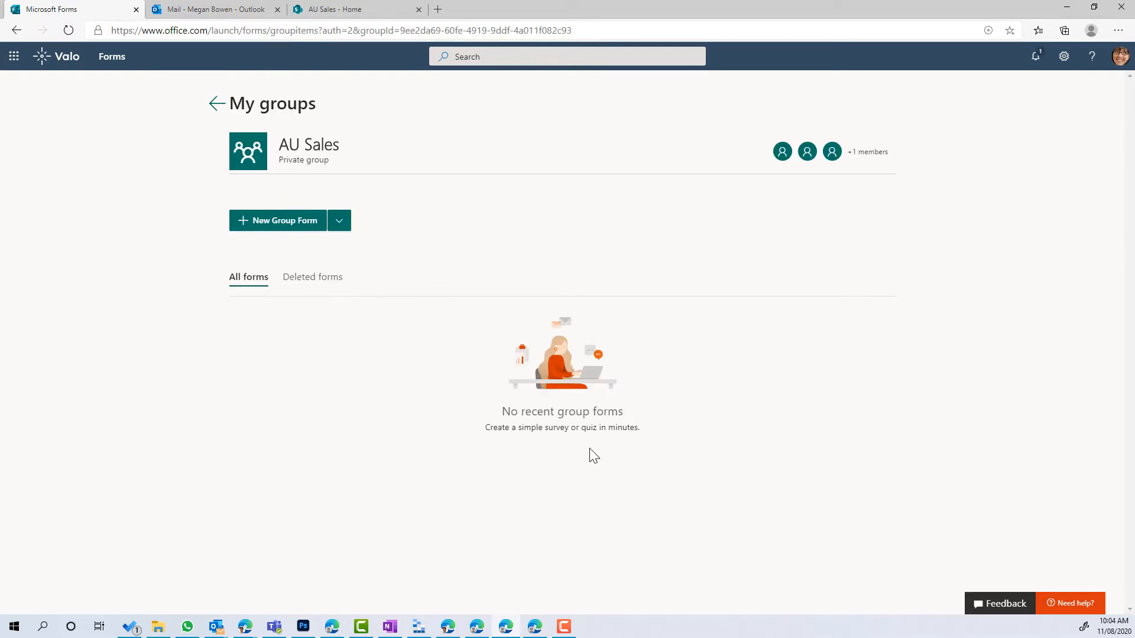
{"action": "left_click", "coordinate": [277, 226]}
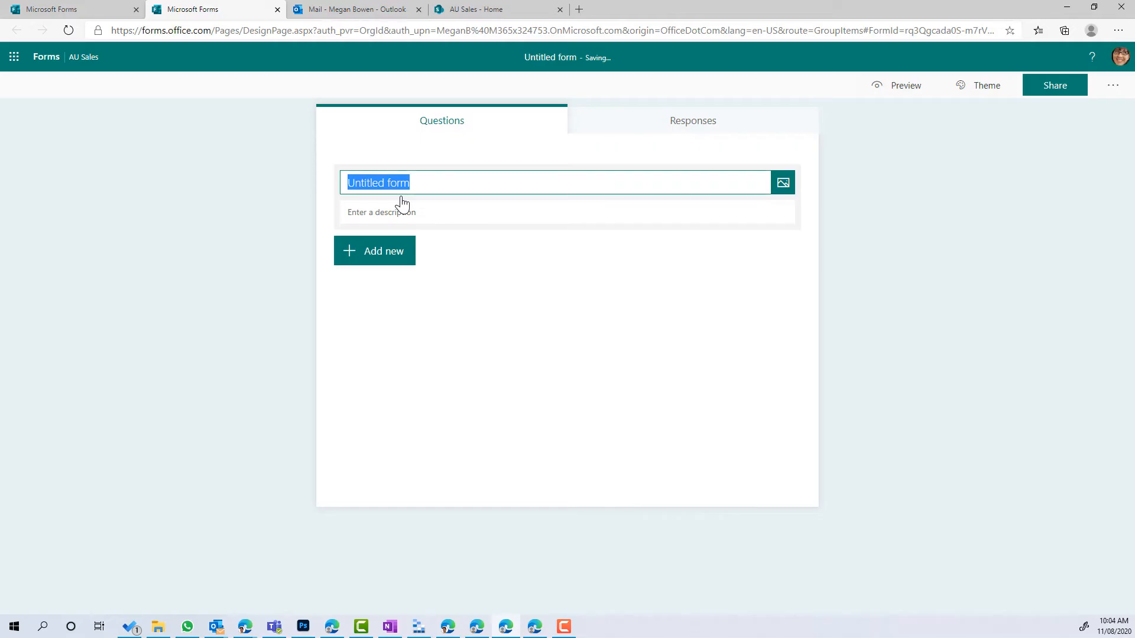
{"action": "type", "text": "Au Sales"}
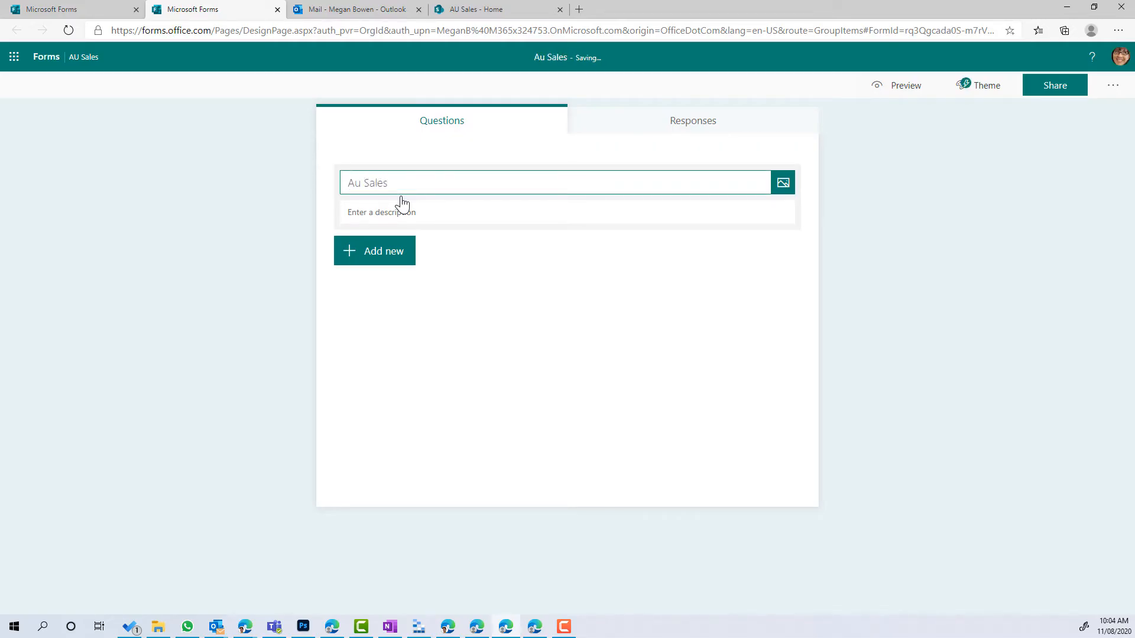
{"action": "type", "text": " Form"}
Add a choice question to the form with the text "Pick an option".
{"action": "left_click", "coordinate": [373, 261]}
{"action": "left_click", "coordinate": [406, 258]}
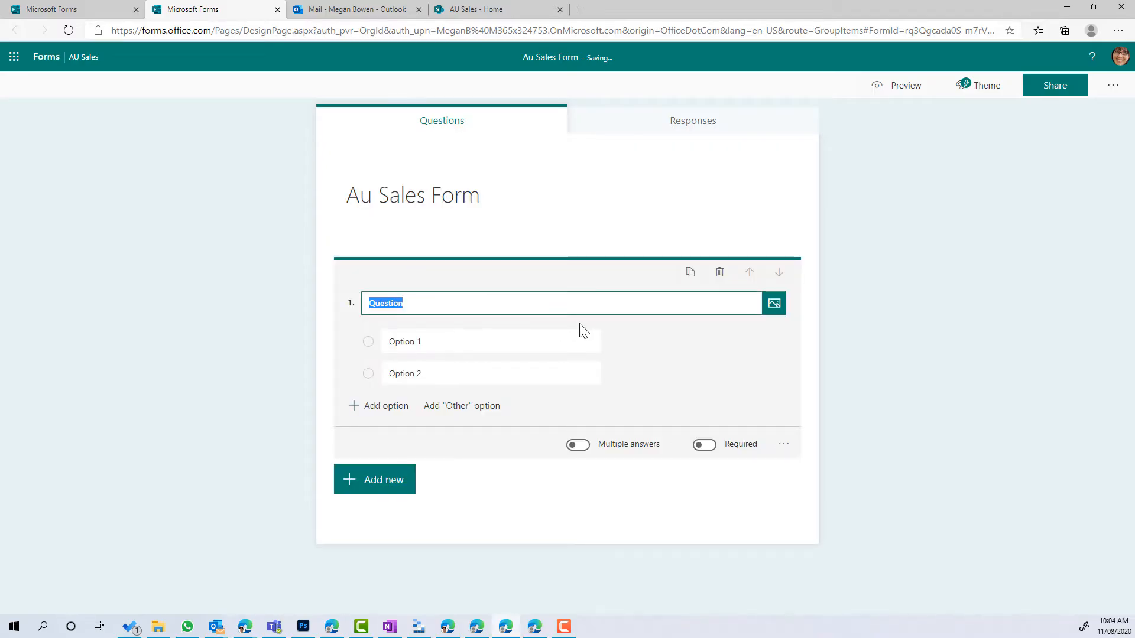
{"action": "type", "text": "Pick an op"}
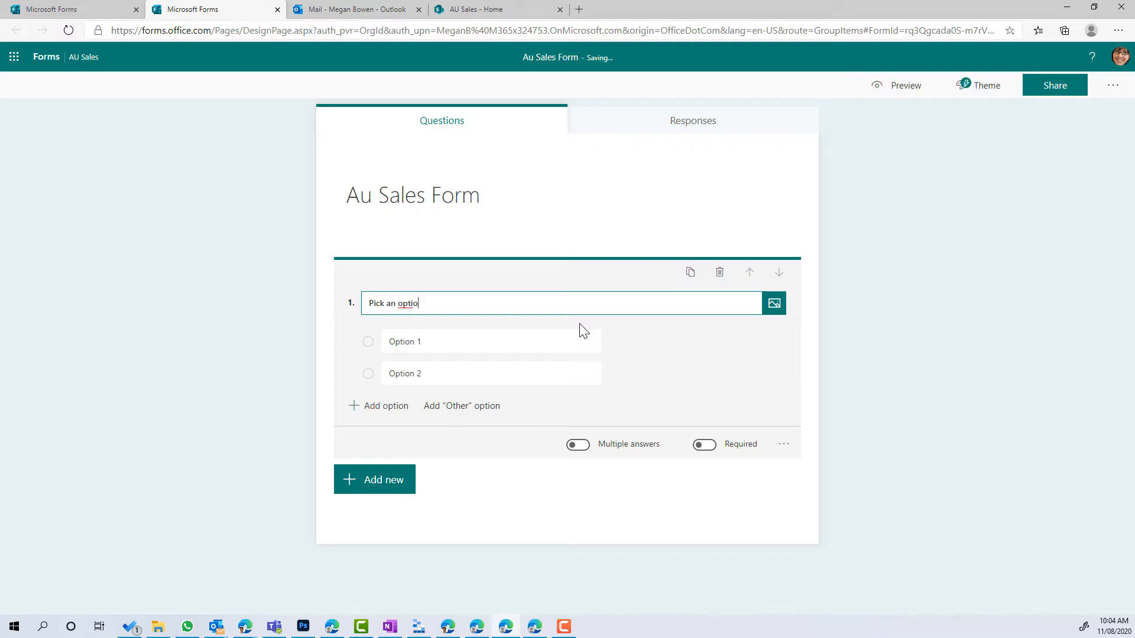
Give the choice question exactly three answer options: SharePoint, OneDrive and Teams.
{"action": "left_click", "coordinate": [504, 341]}
{"action": "type", "text": "SharePoint"}
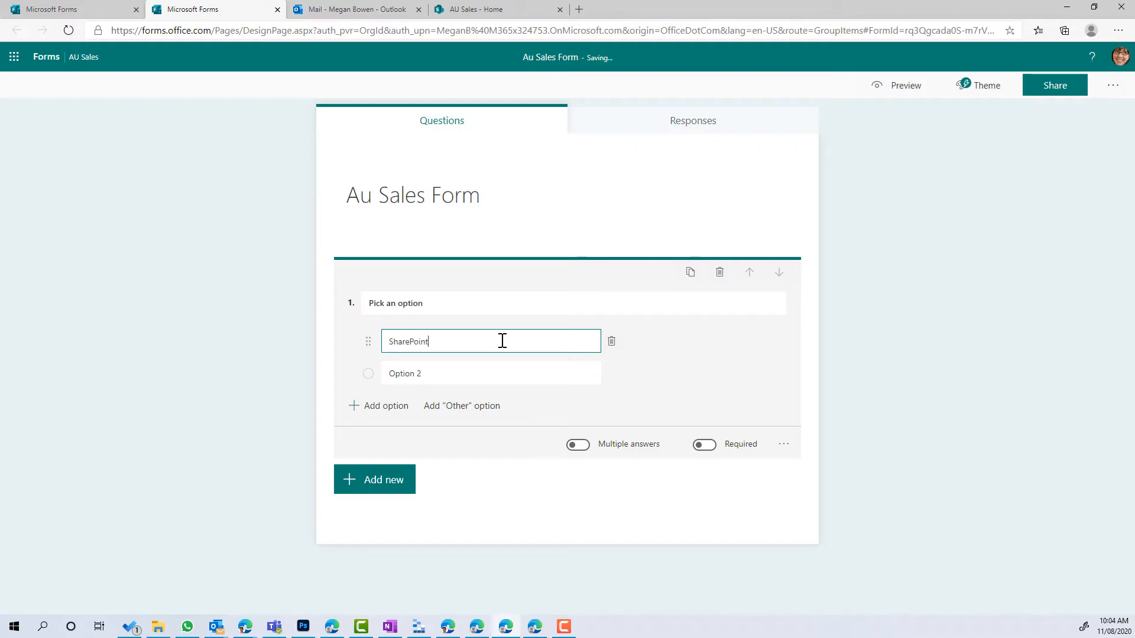
{"action": "key", "text": "Return"}
{"action": "type", "text": "OneDrive"}
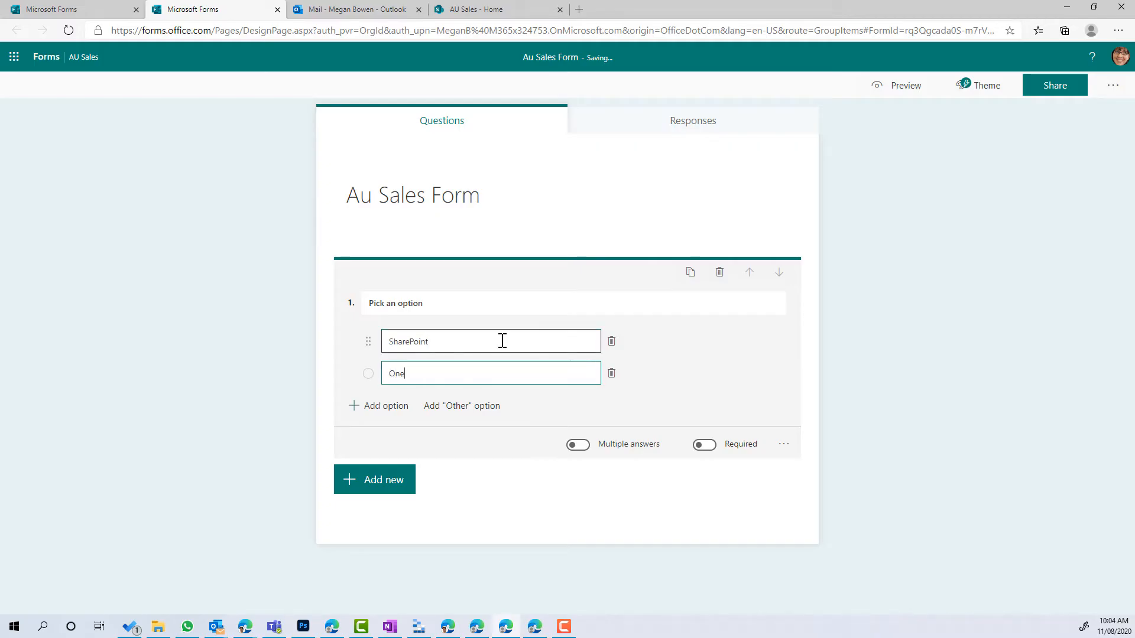
{"action": "key", "text": "Return"}
{"action": "type", "text": "Teams"}
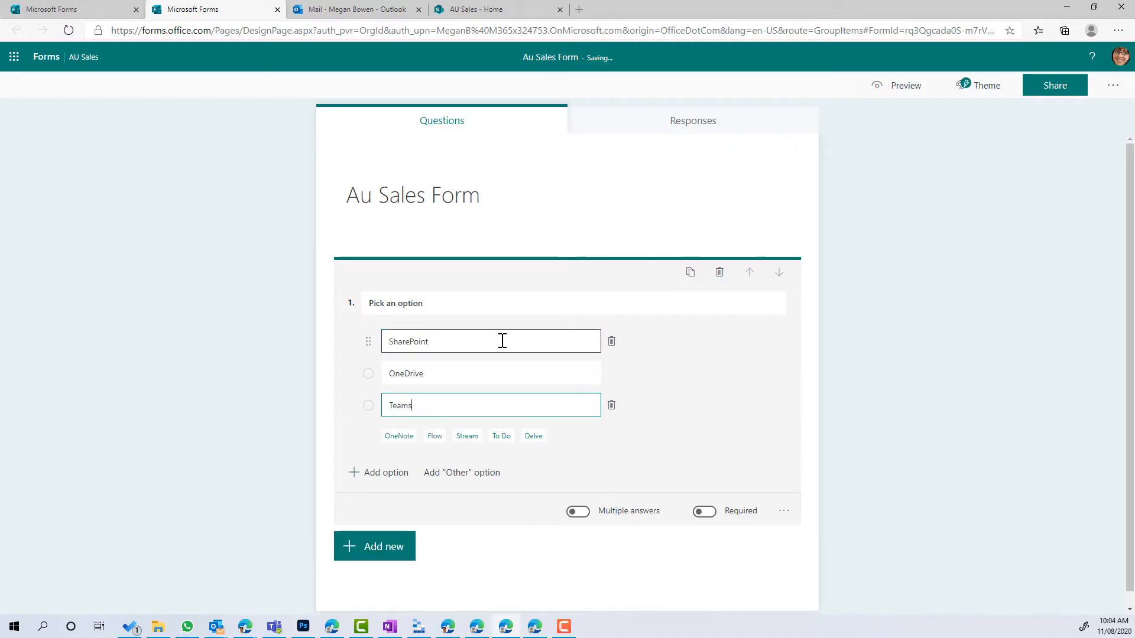
{"action": "key", "text": "Return"}
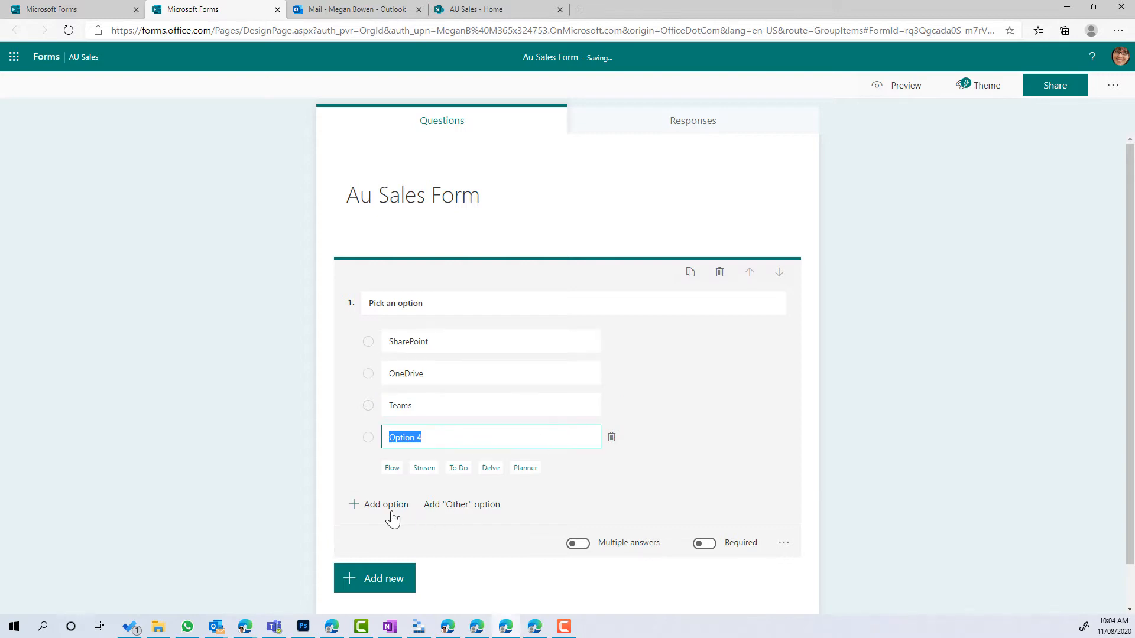
{"action": "left_click", "coordinate": [611, 437]}
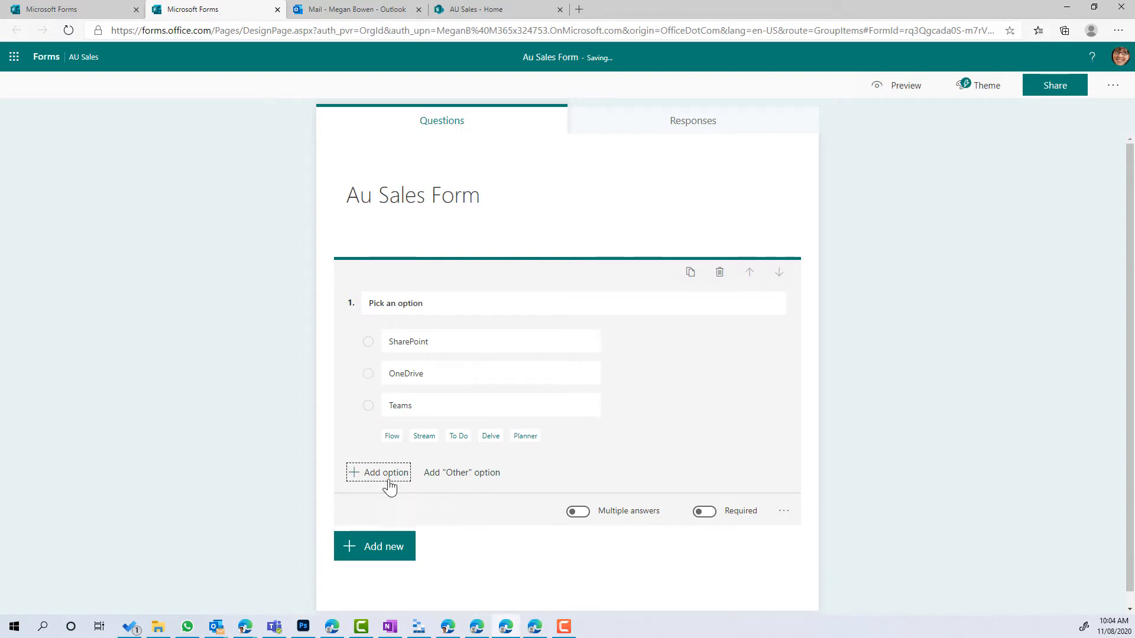
Add a file upload question titled "Upload your file" and accept the creation of a SharePoint folder for uploads.
{"action": "left_click", "coordinate": [380, 549]}
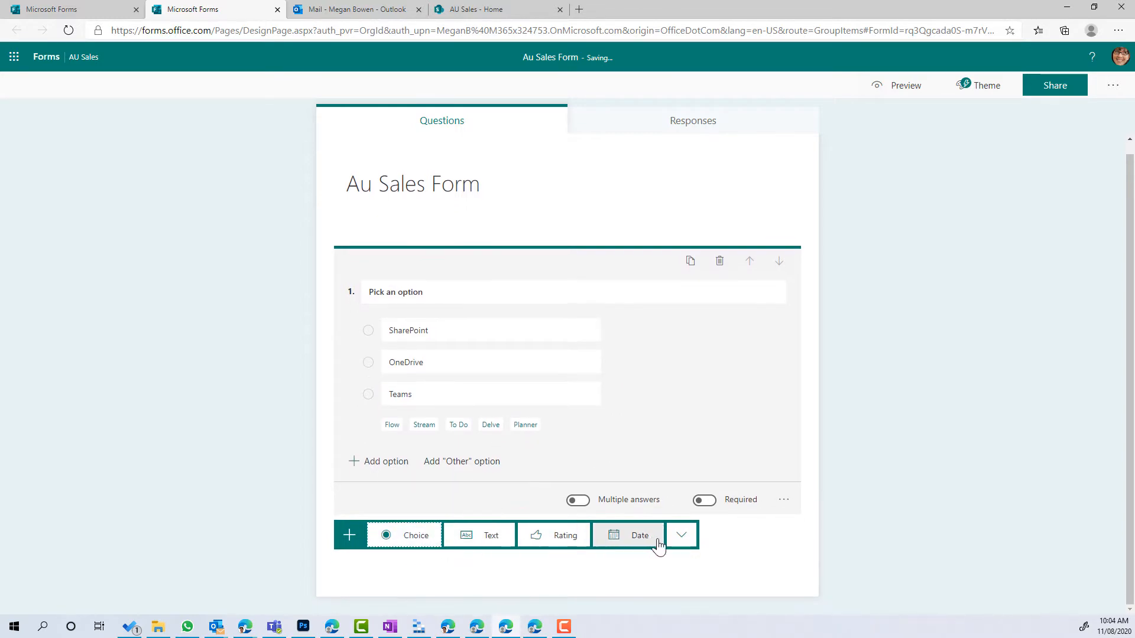
{"action": "left_click", "coordinate": [682, 538]}
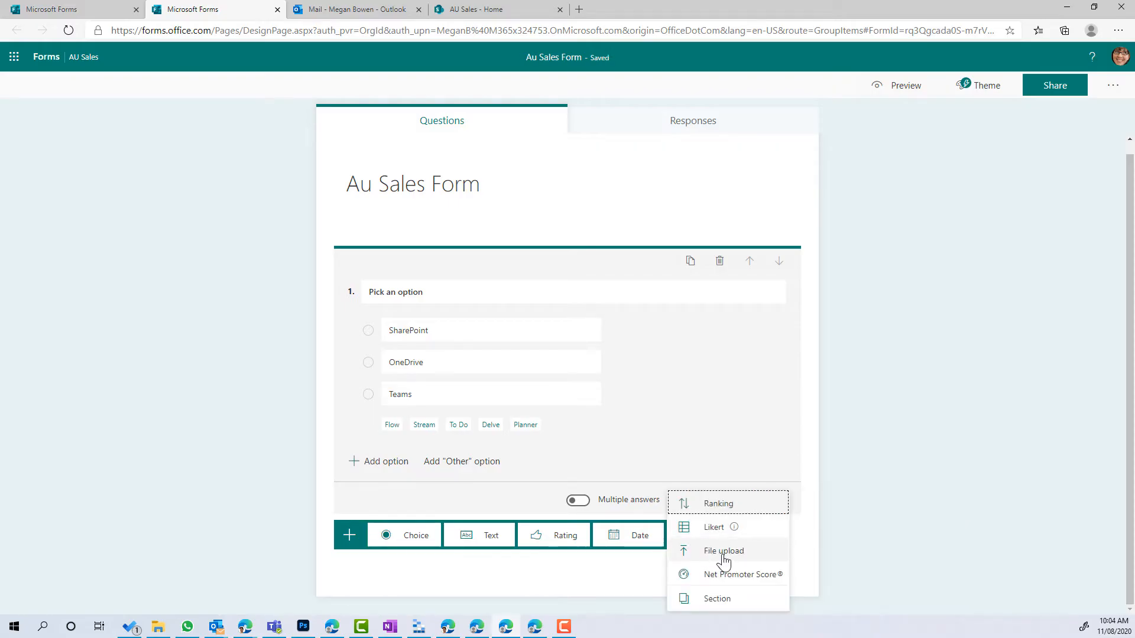
{"action": "left_click", "coordinate": [723, 553]}
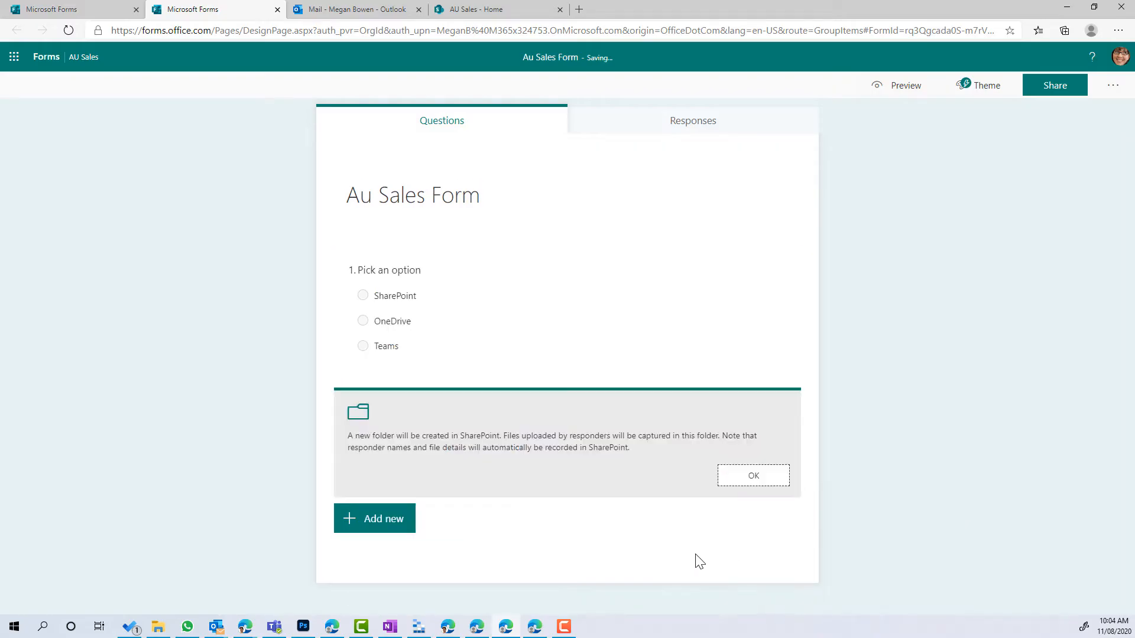
{"action": "left_click", "coordinate": [751, 479]}
{"action": "type", "text": "Upload your f"}
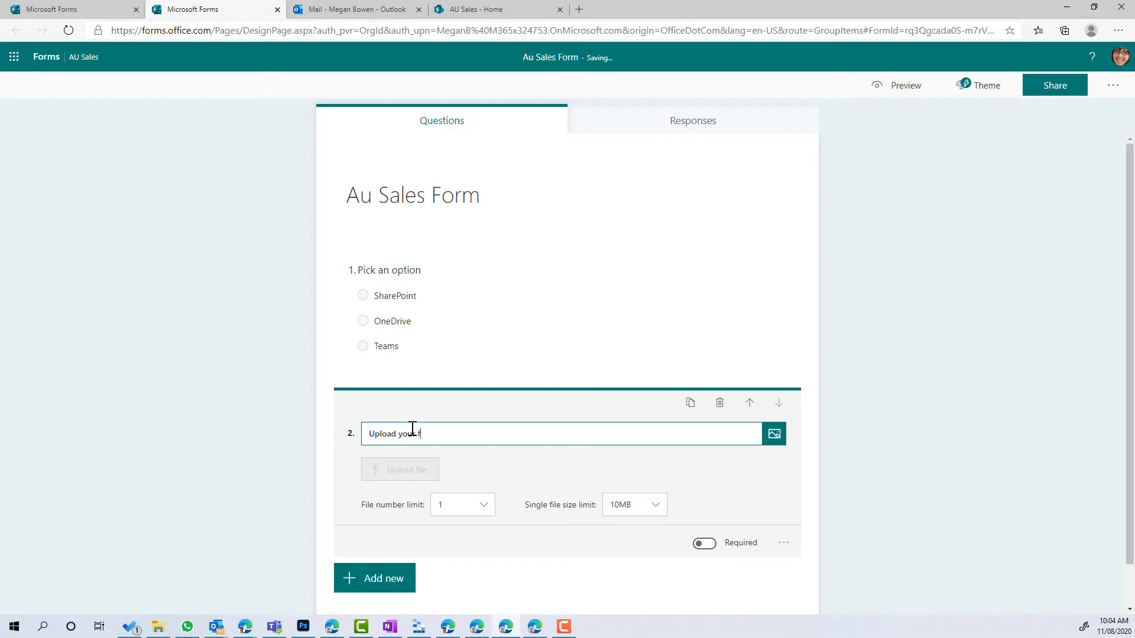
{"action": "type", "text": "ile"}
{"action": "left_click", "coordinate": [894, 310]}
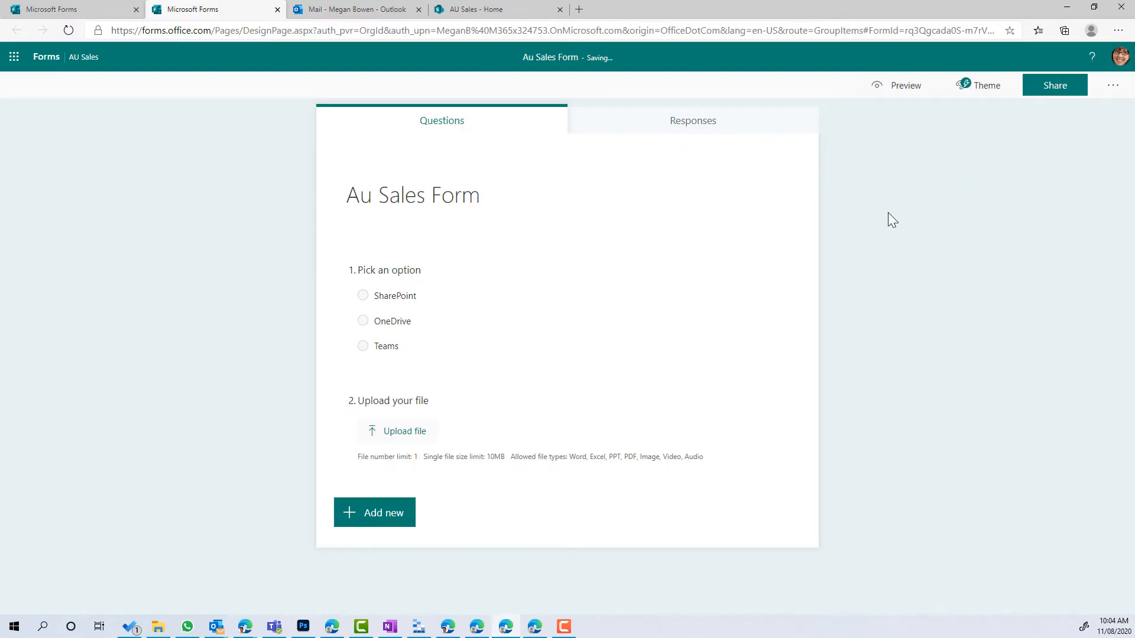
Open the form's sharing options and copy the response link for people in the organization.
{"action": "left_click", "coordinate": [1111, 89]}
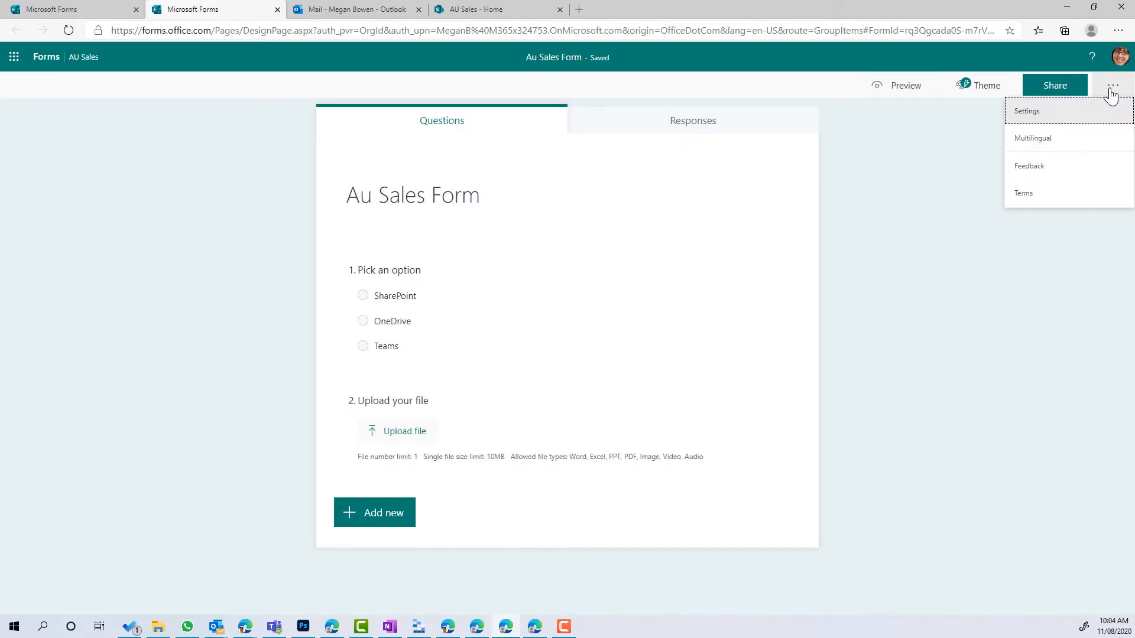
{"action": "left_click", "coordinate": [1052, 88]}
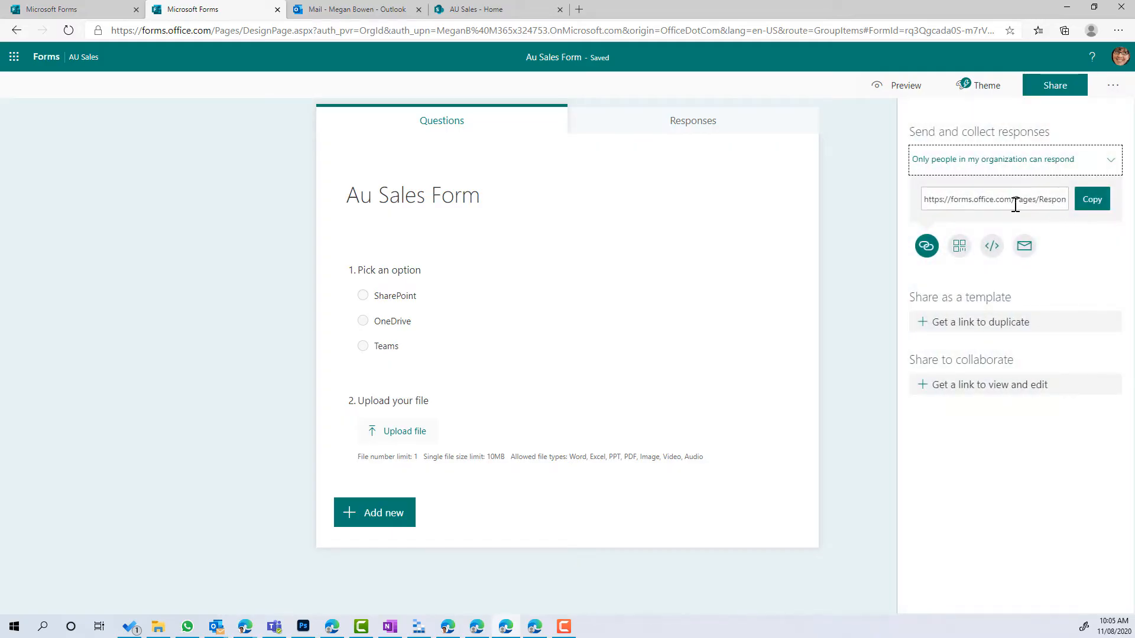
{"action": "left_click", "coordinate": [1091, 205]}
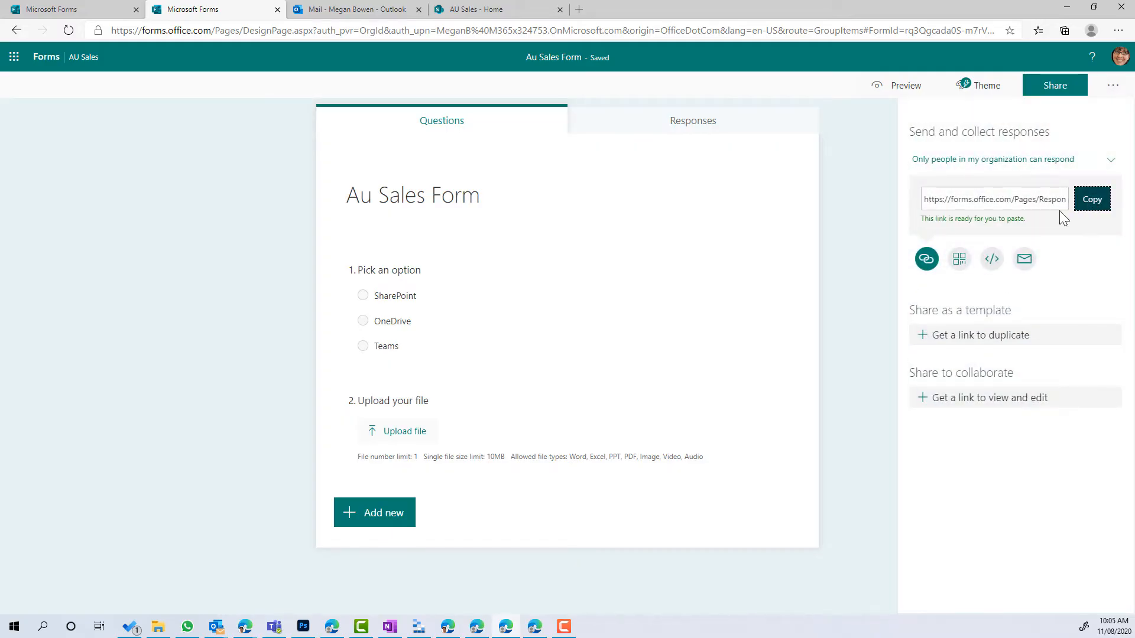
Edit the AU Sales SharePoint home page and add a Microsoft Forms web part above Quick links.
{"action": "left_click", "coordinate": [498, 9]}
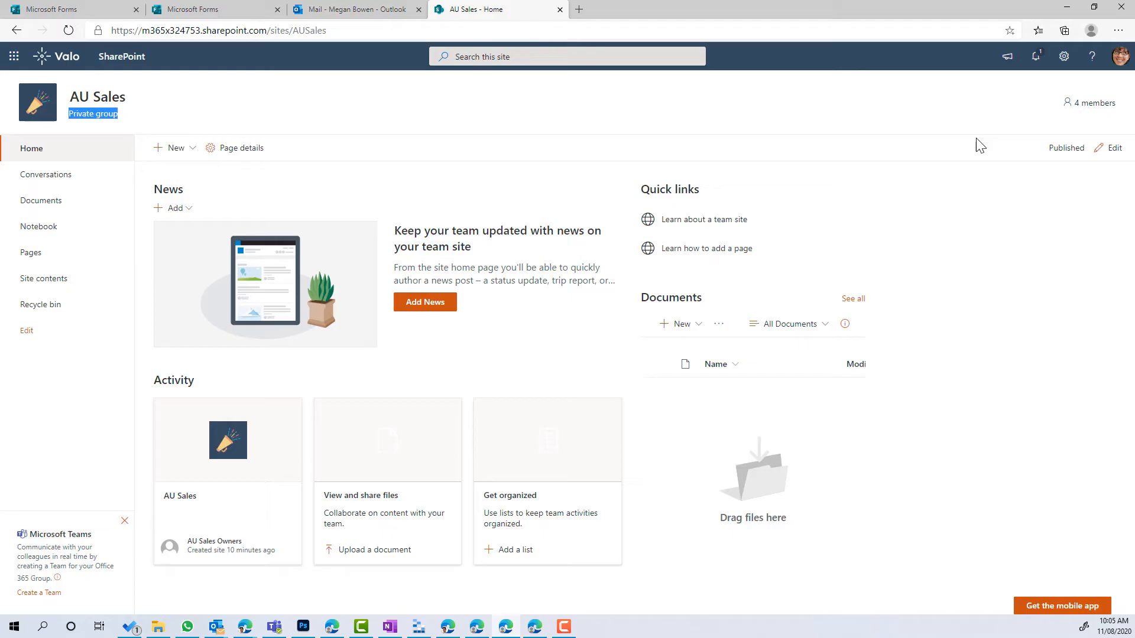
{"action": "left_click", "coordinate": [1095, 151]}
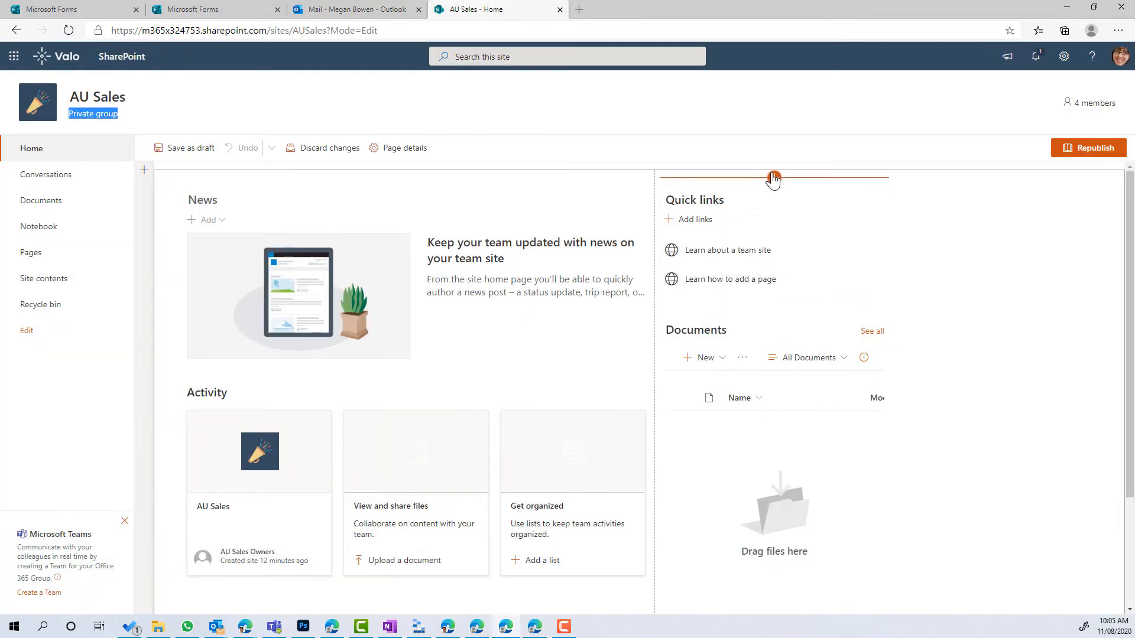
{"action": "left_click", "coordinate": [773, 178]}
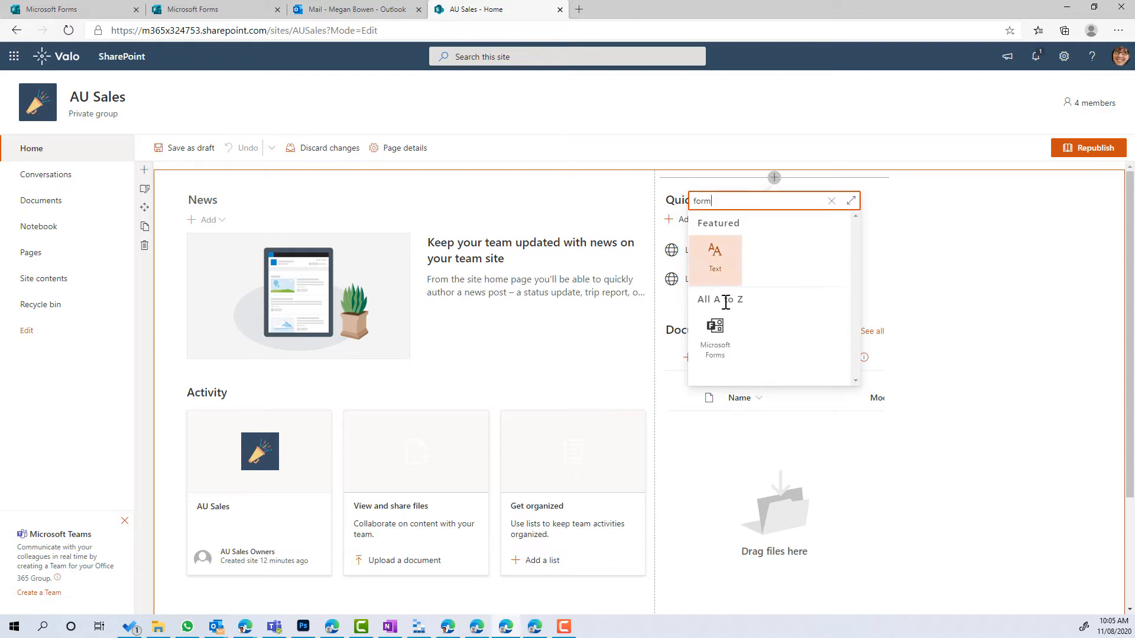
{"action": "left_click", "coordinate": [721, 298]}
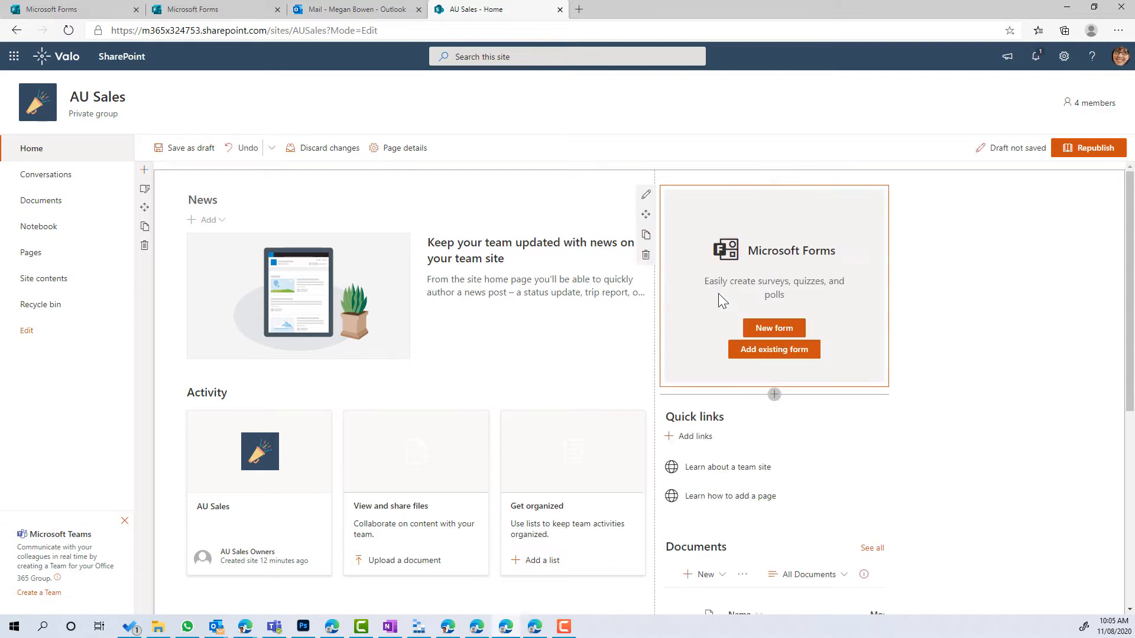
Connect the web part to the existing form by pasting its copied web address for collecting responses, and republish the page.
{"action": "left_click", "coordinate": [775, 350]}
{"action": "left_click", "coordinate": [1017, 207]}
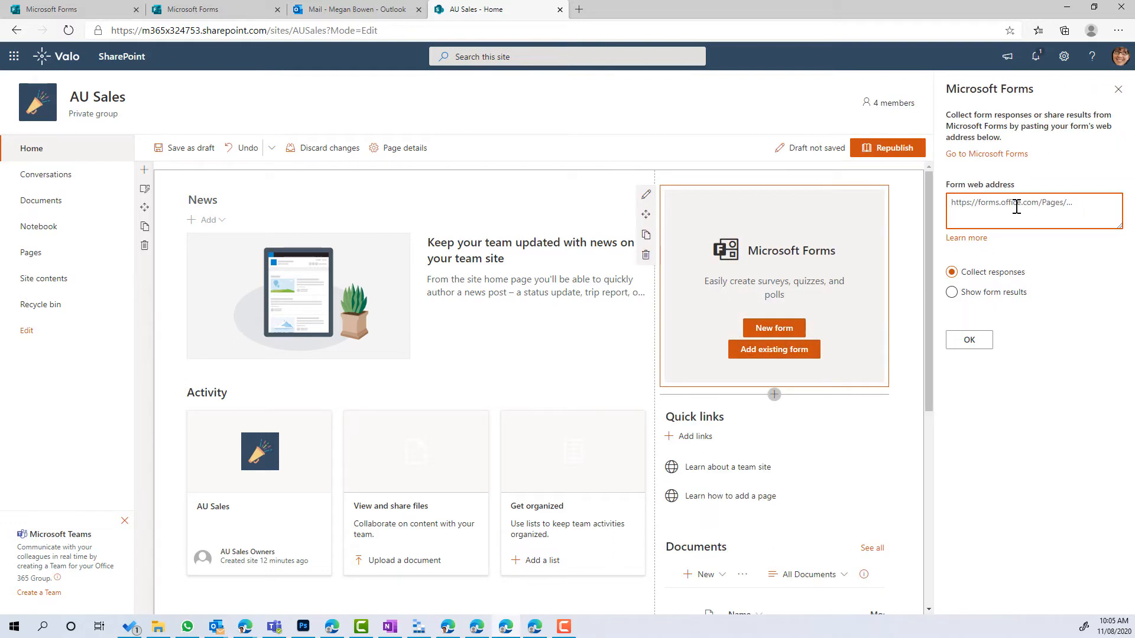
{"action": "key", "text": "ctrl+v"}
{"action": "left_click", "coordinate": [968, 340]}
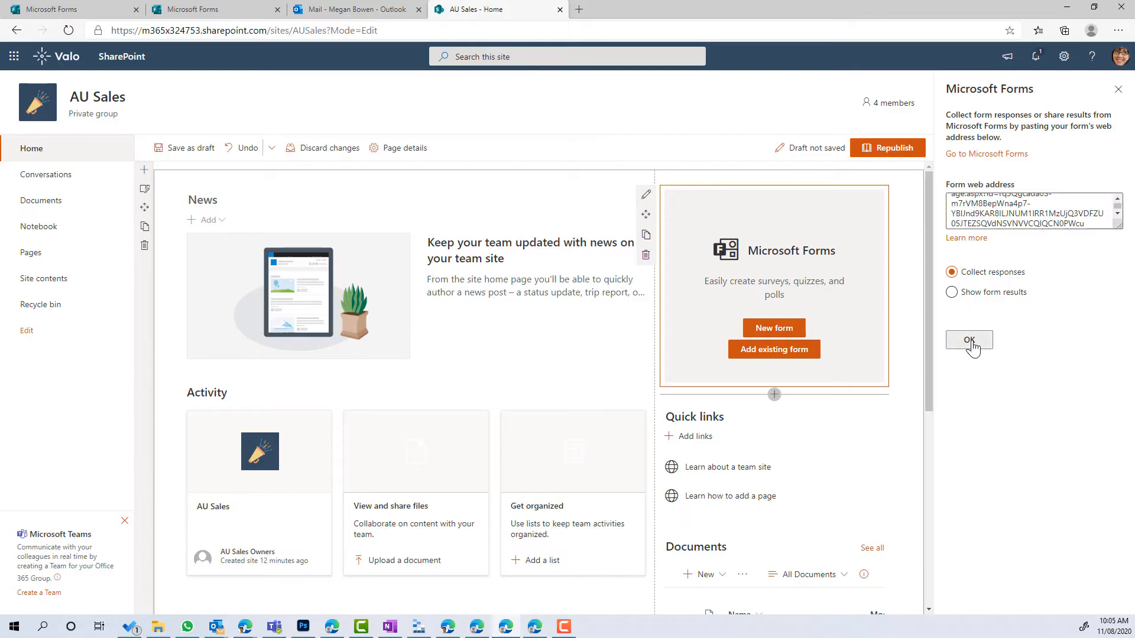
{"action": "left_click", "coordinate": [1118, 89]}
{"action": "left_click", "coordinate": [1100, 152]}
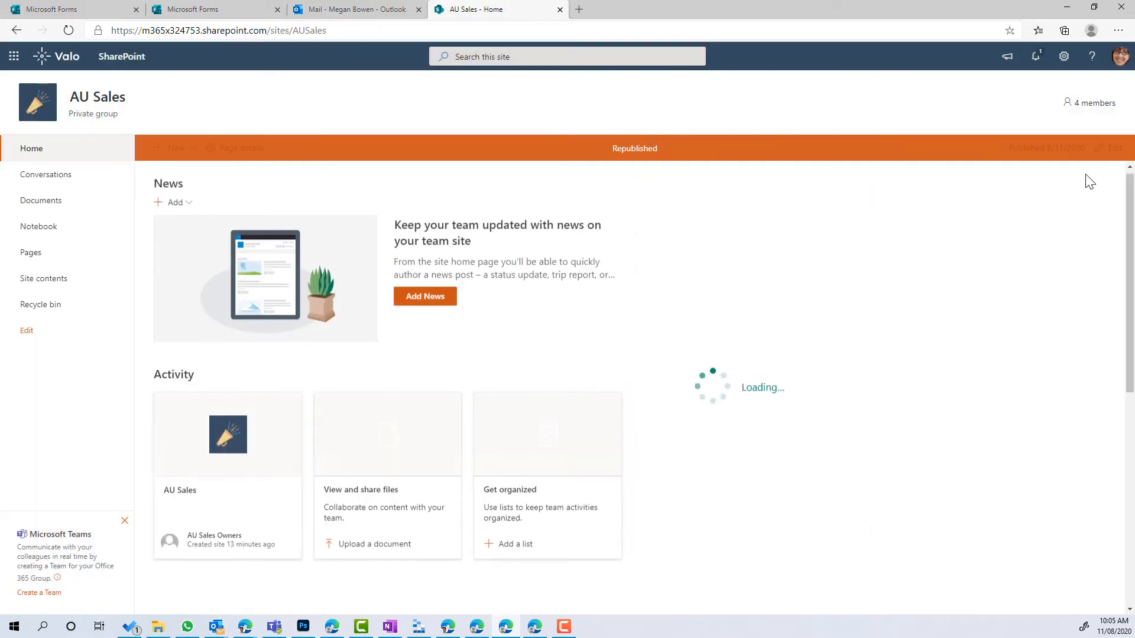
Copy the AU Sales site address and open it in the other account's browser window to check that account's access.
{"action": "left_click", "coordinate": [370, 34]}
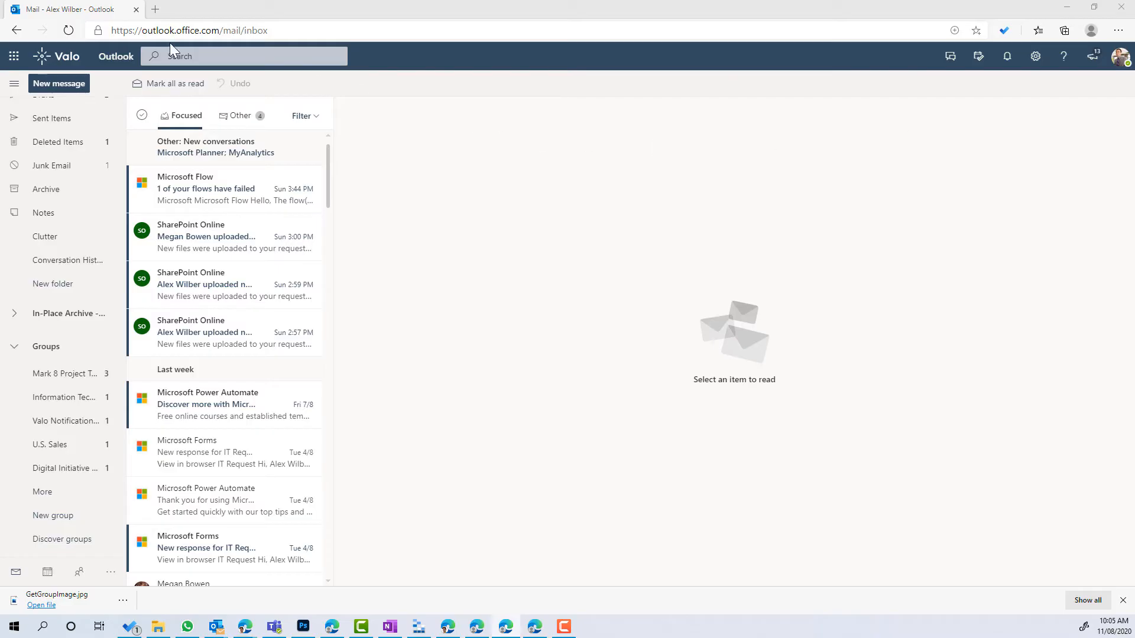
{"action": "left_click", "coordinate": [155, 10]}
{"action": "key", "text": "ctrl+v"}
{"action": "key", "text": "Return"}
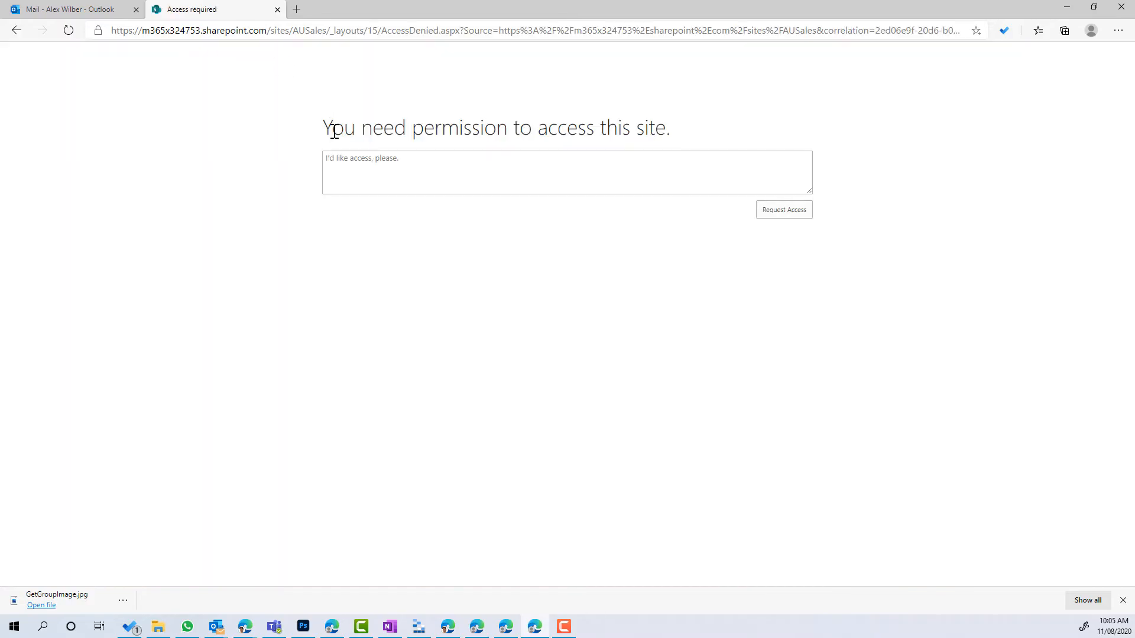
{"action": "left_click_drag", "start_coordinate": [334, 132], "coordinate": [720, 142]}
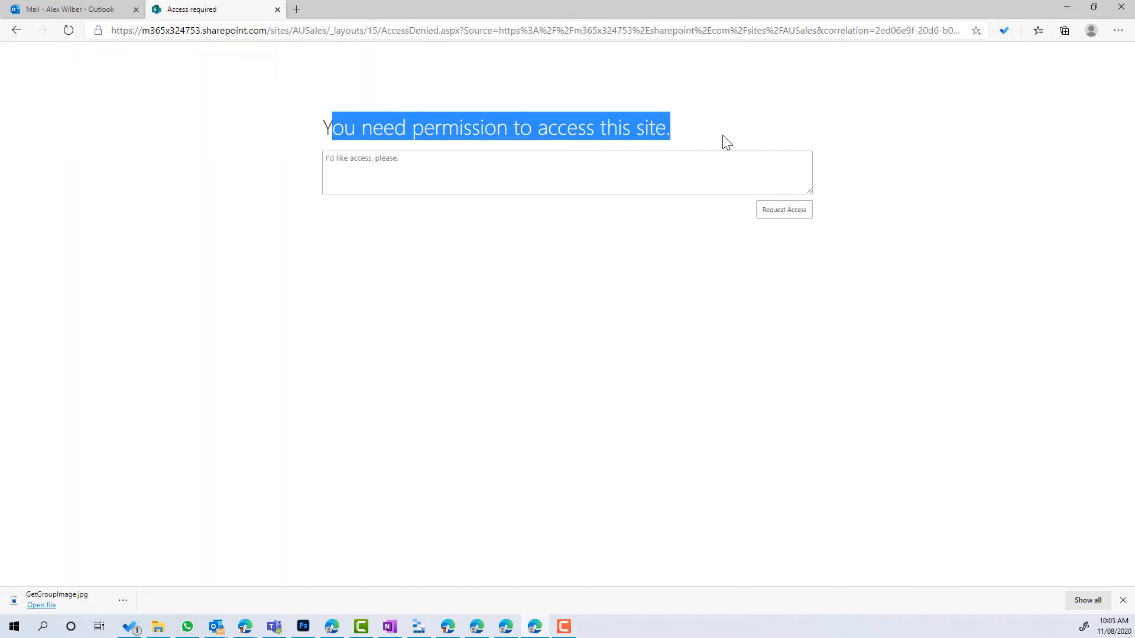
{"action": "left_click", "coordinate": [108, 13]}
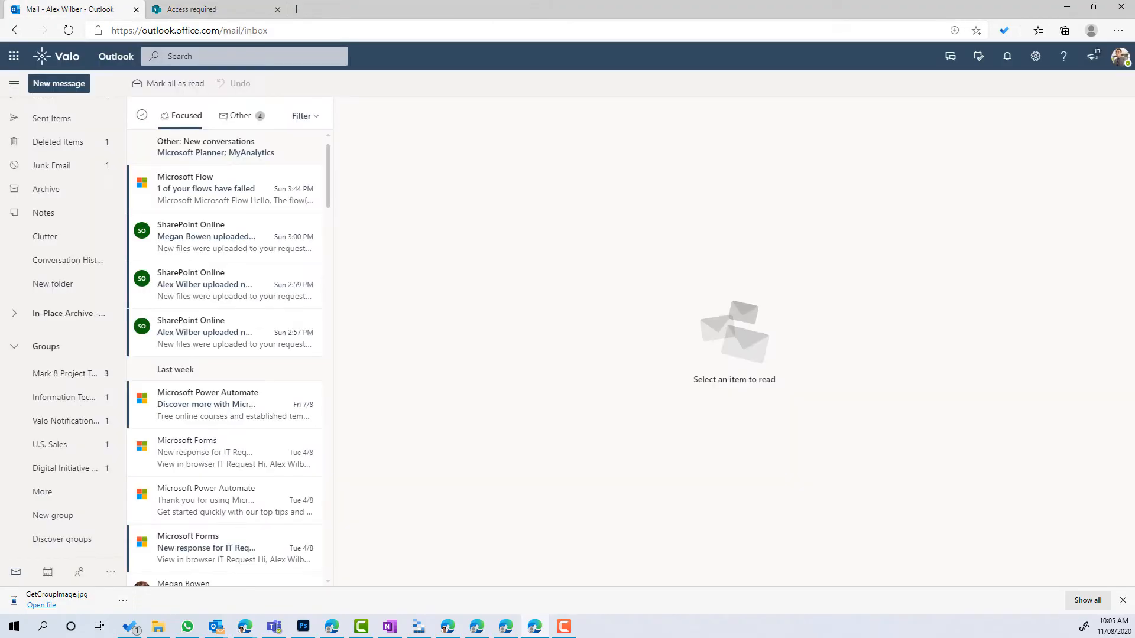
Return to the form owner's browser window, copy the Au Sales Form response link again and switch to the Outlook mailbox.
{"action": "key", "text": "alt+Tab"}
{"action": "left_click", "coordinate": [765, 55]}
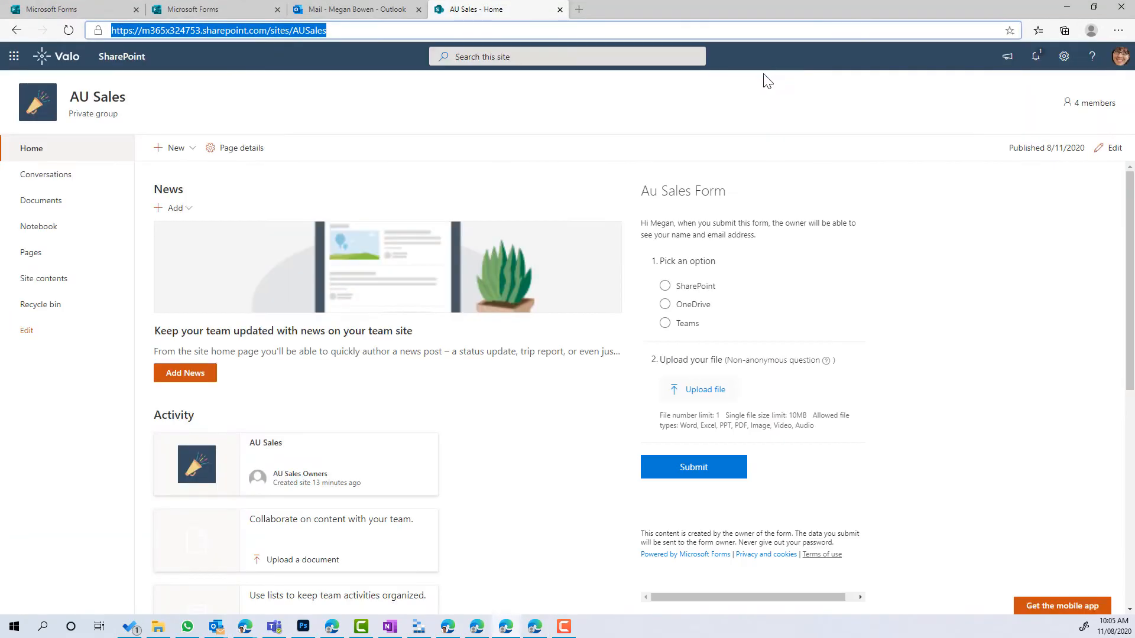
{"action": "left_click", "coordinate": [167, 11]}
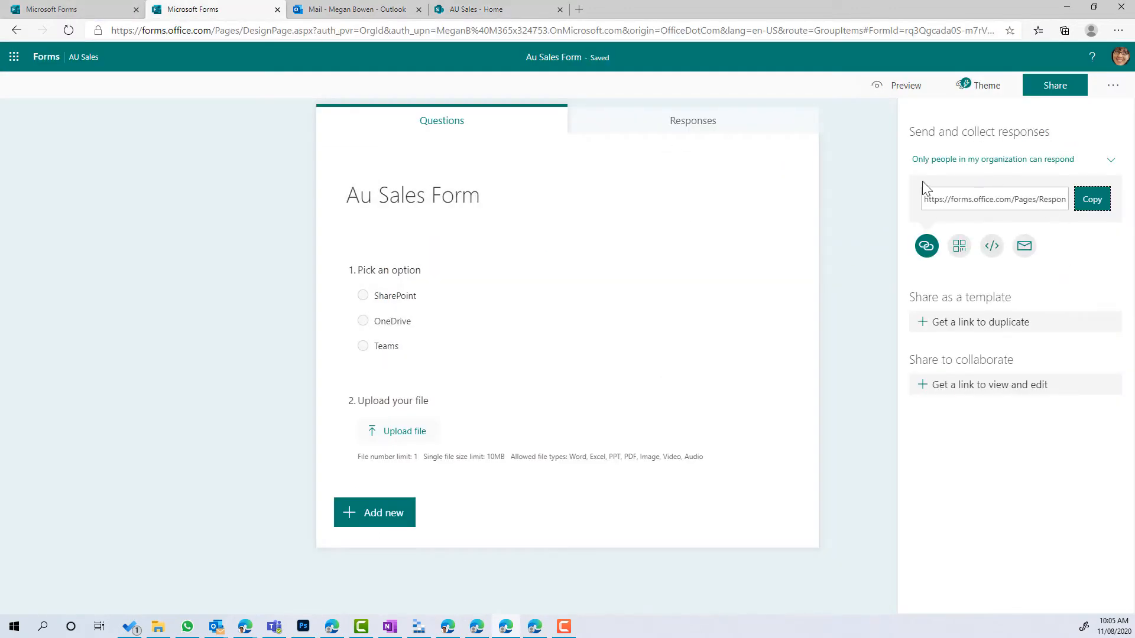
{"action": "left_click", "coordinate": [1094, 208]}
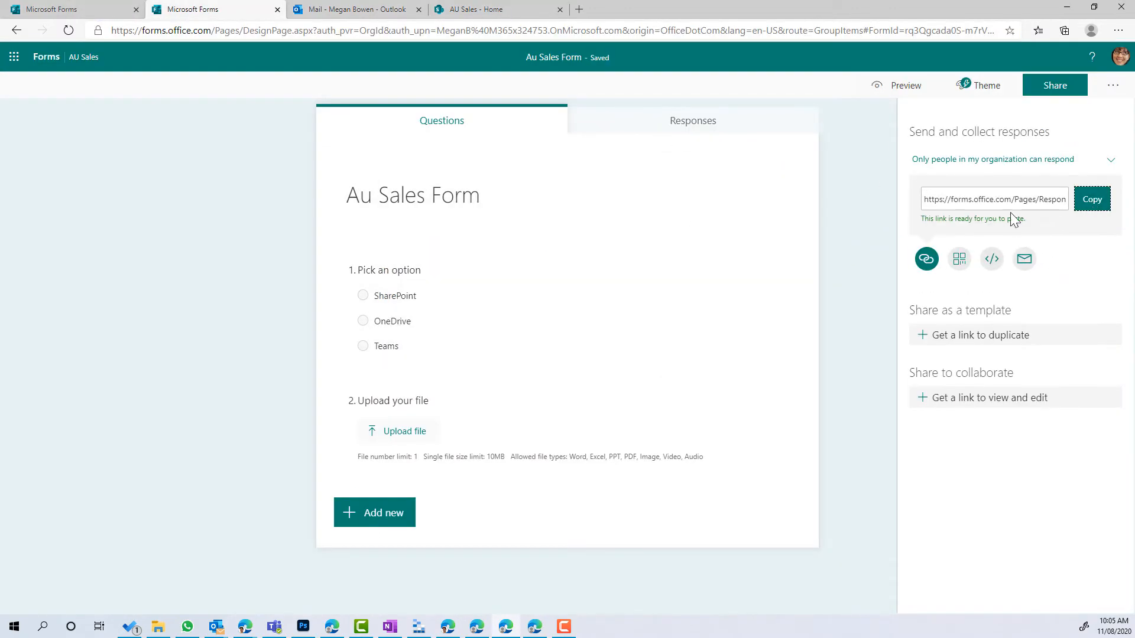
{"action": "left_click", "coordinate": [340, 10]}
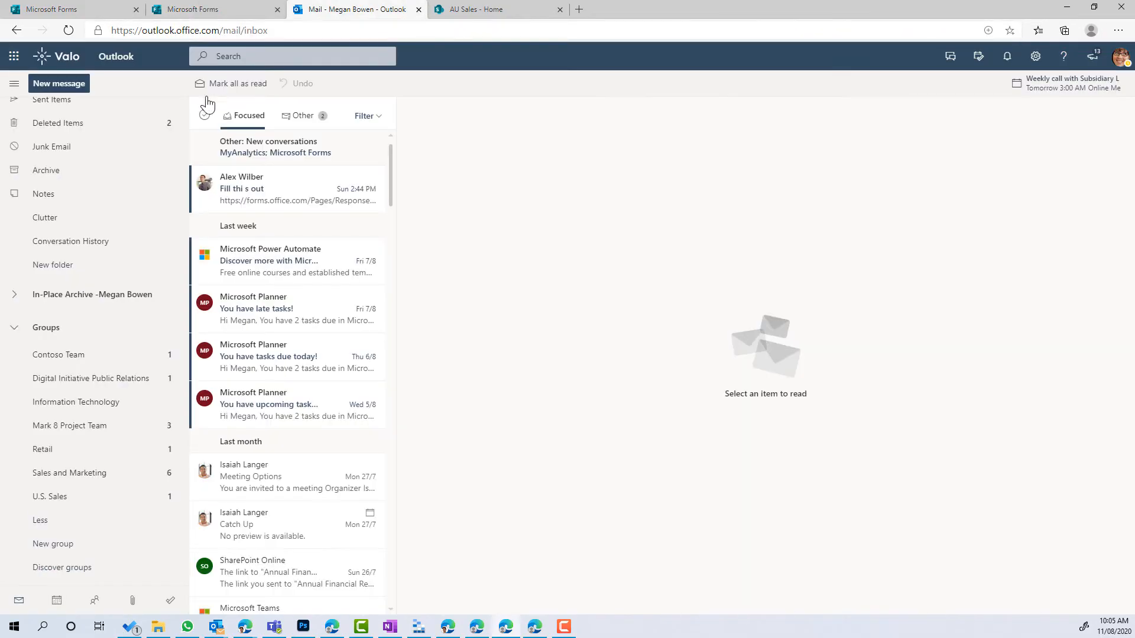
Email the copied form link to the colleague's organization address with the subject "Complete this please".
{"action": "left_click", "coordinate": [65, 83]}
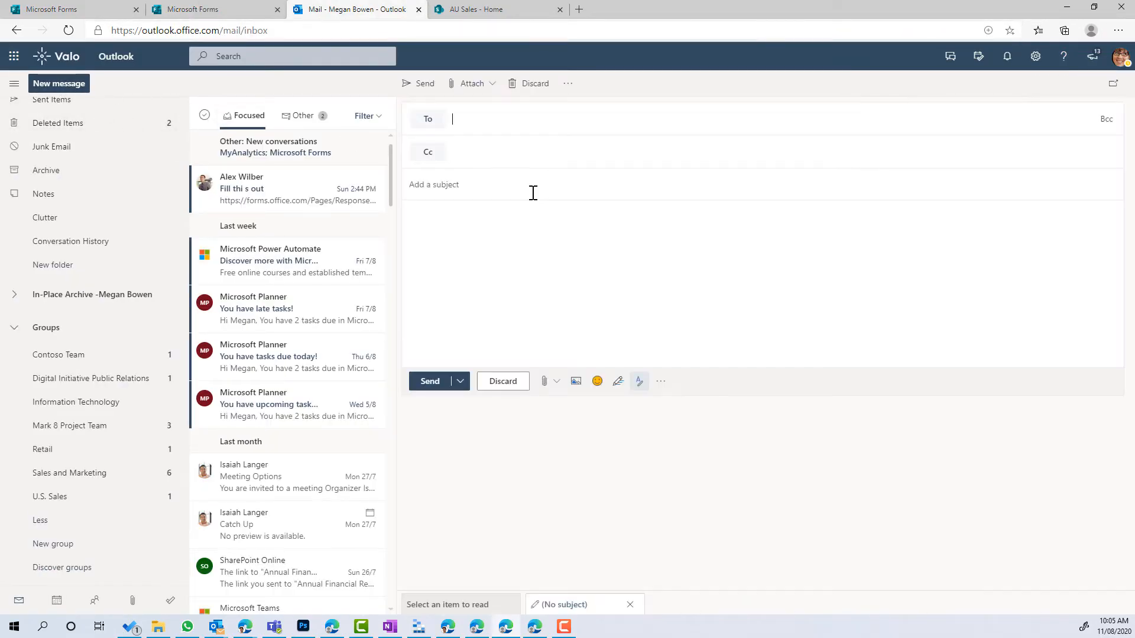
{"action": "type", "text": "alex"}
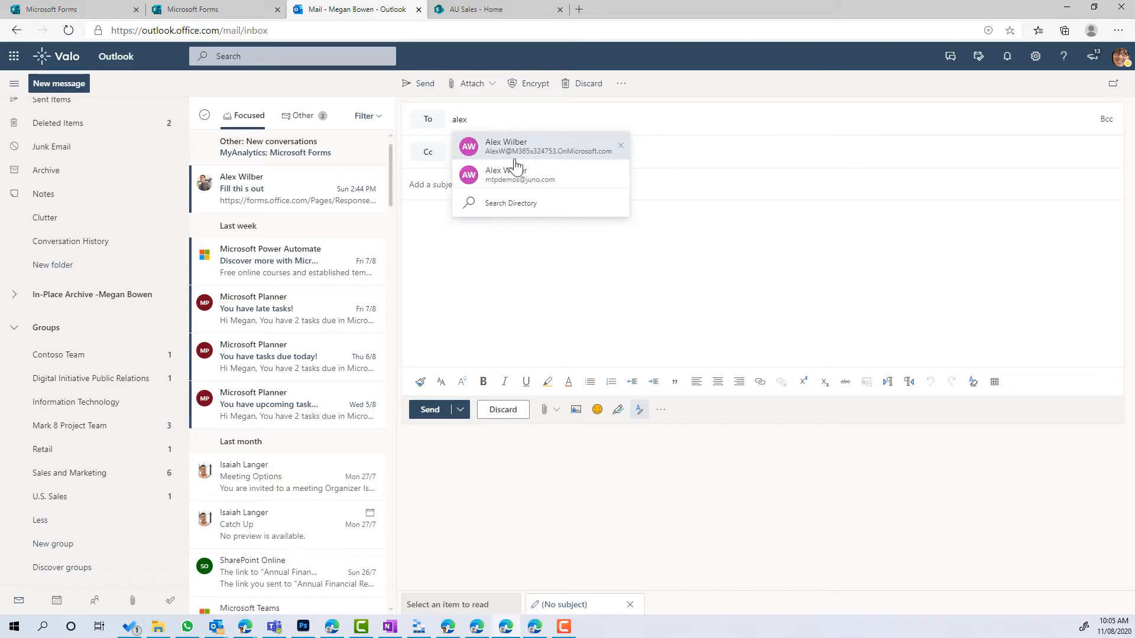
{"action": "left_click", "coordinate": [508, 158]}
{"action": "key", "text": "ctrl+v"}
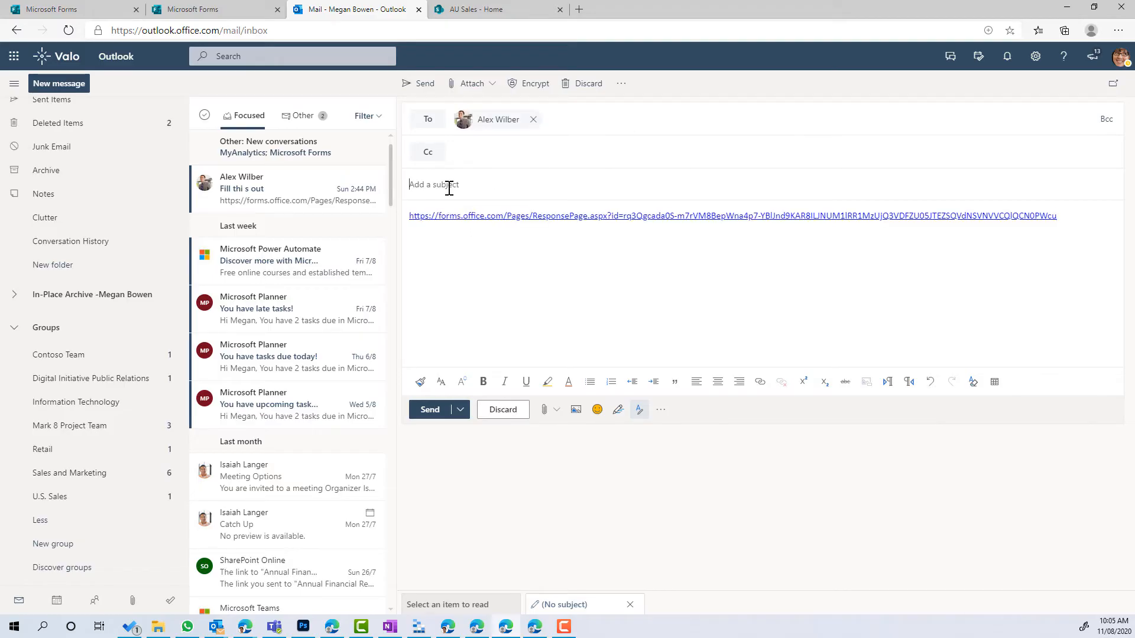
{"action": "type", "text": "Complete this please"}
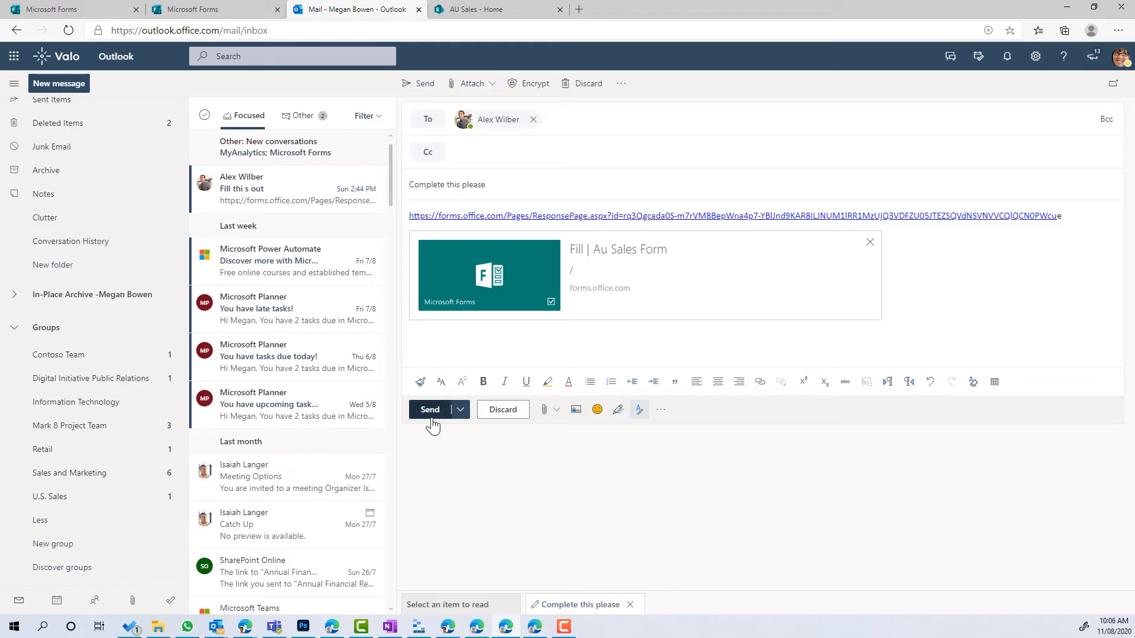
{"action": "left_click", "coordinate": [430, 410]}
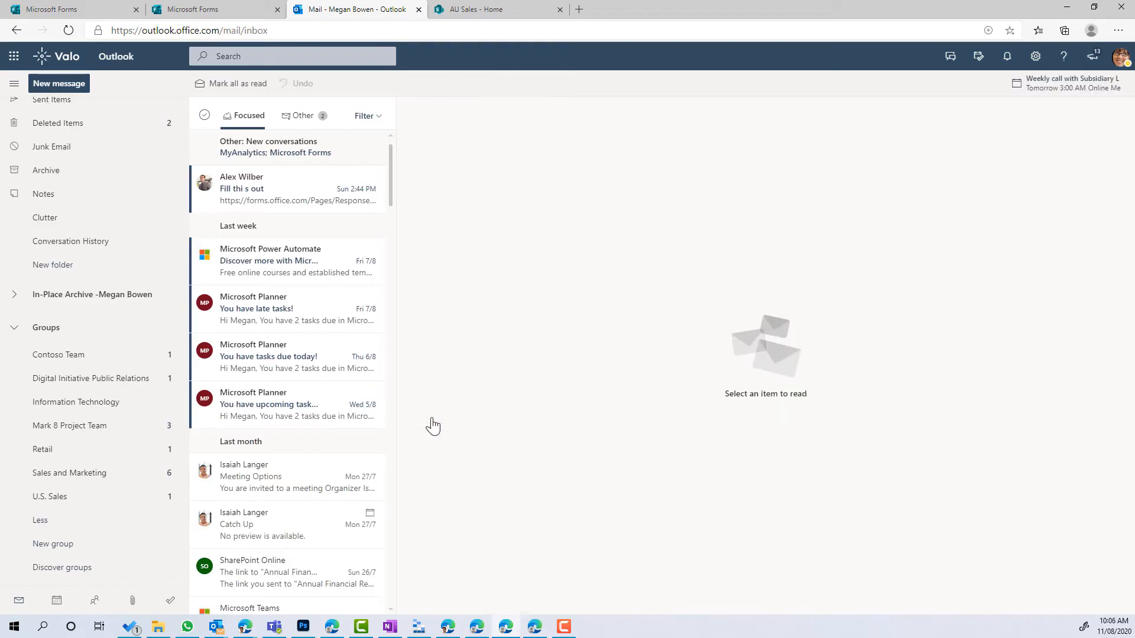
Switch to the recipient's browser window, open the "Complete this please" email and open the linked Au Sales Form.
{"action": "left_click_drag", "start_coordinate": [669, 13], "coordinate": [1134, 12]}
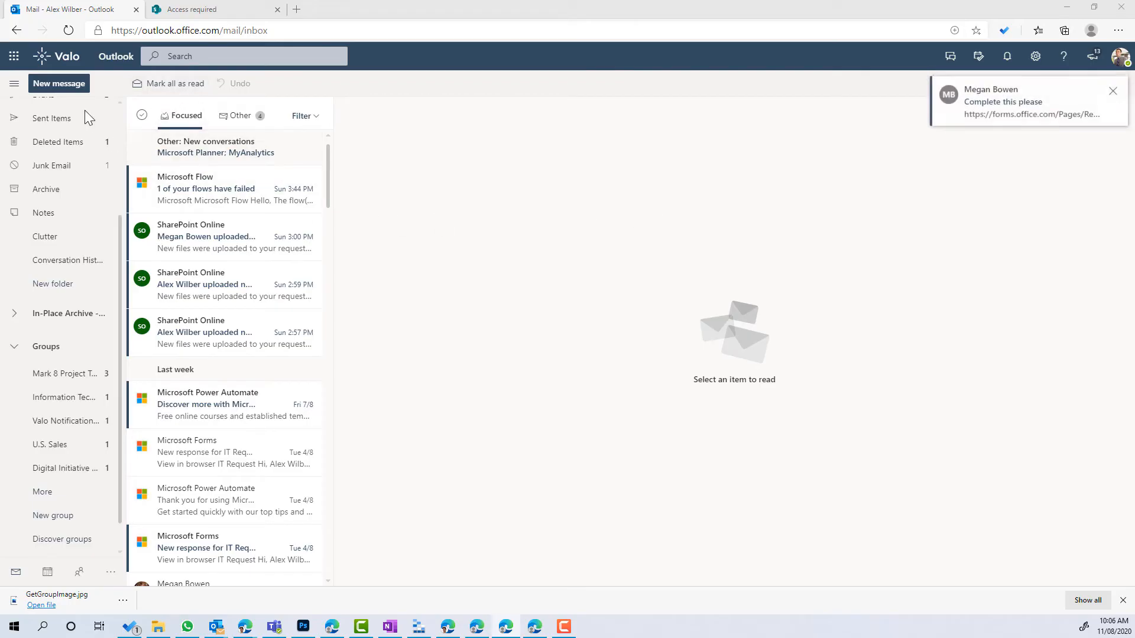
{"action": "left_click", "coordinate": [204, 189]}
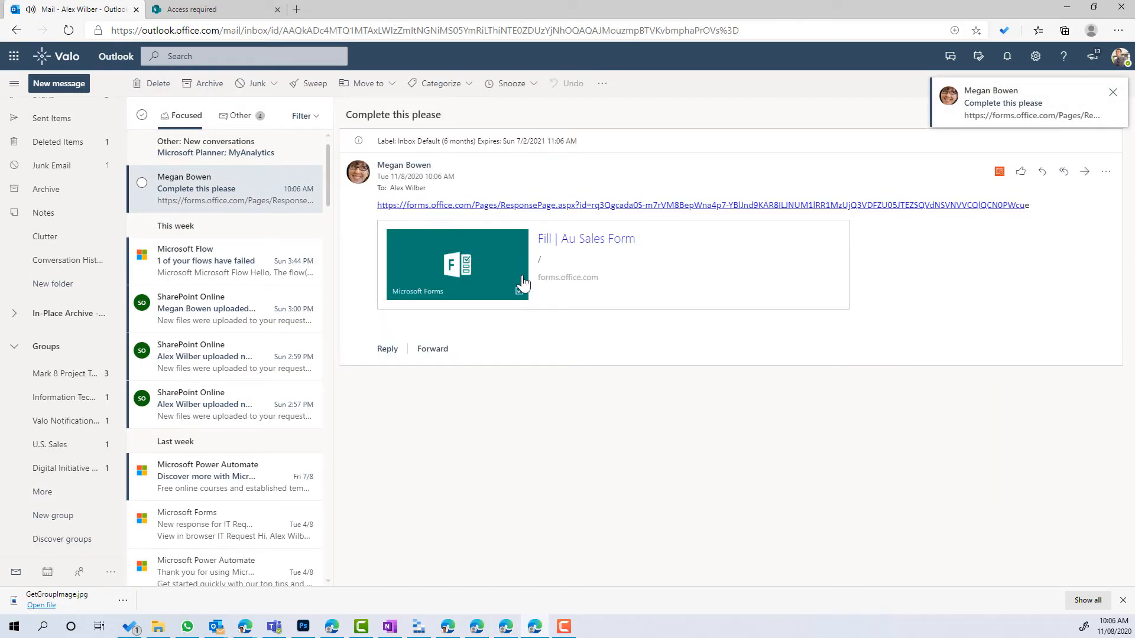
{"action": "left_click", "coordinate": [571, 242]}
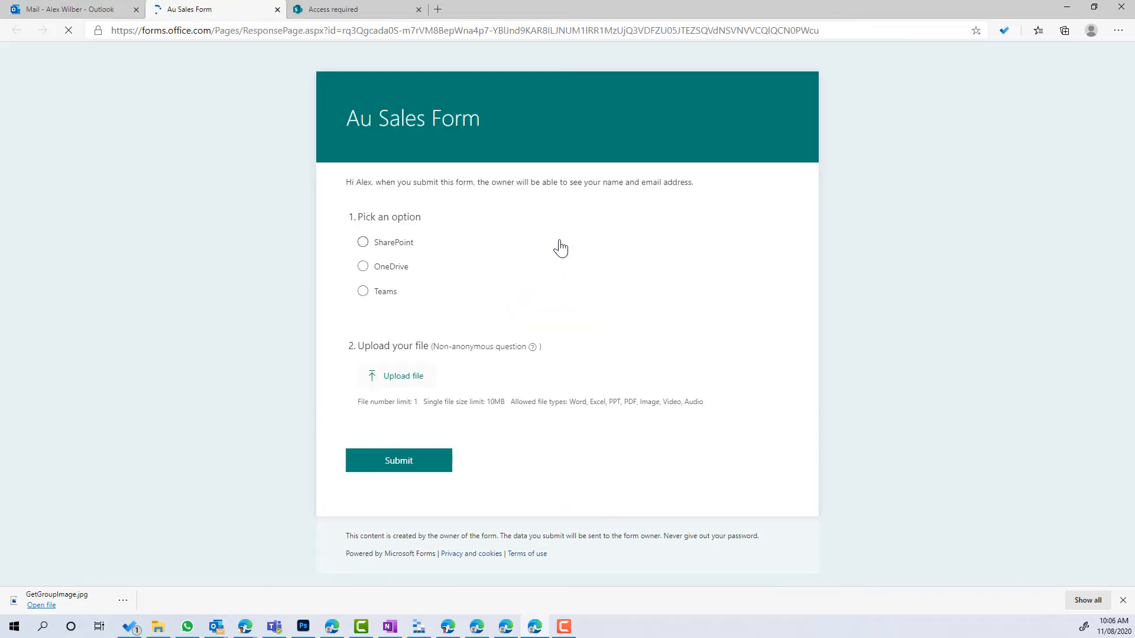
Answer the form with SharePoint, upload New Prospect PowerApp.docx and submit the response.
{"action": "left_click", "coordinate": [395, 247]}
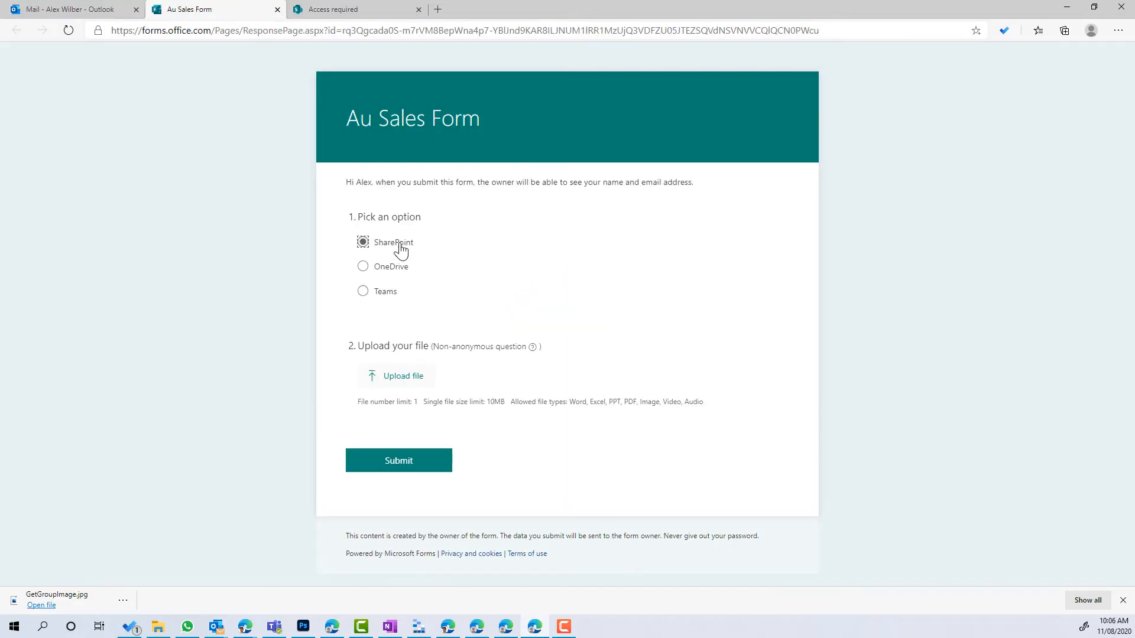
{"action": "left_click", "coordinate": [395, 382]}
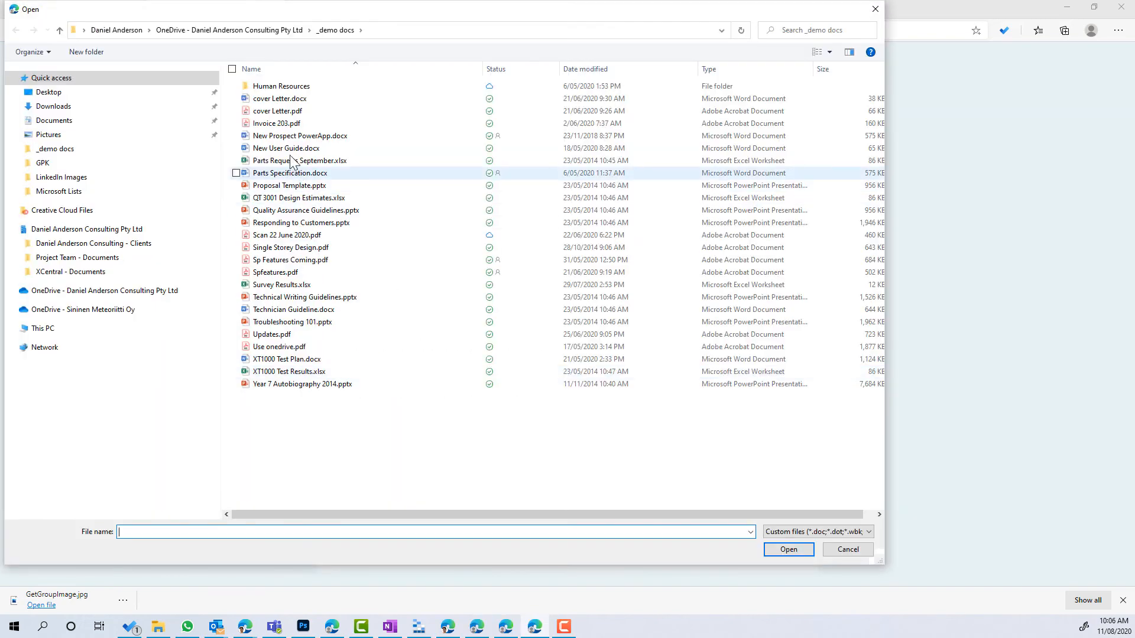
{"action": "double_click", "coordinate": [288, 137]}
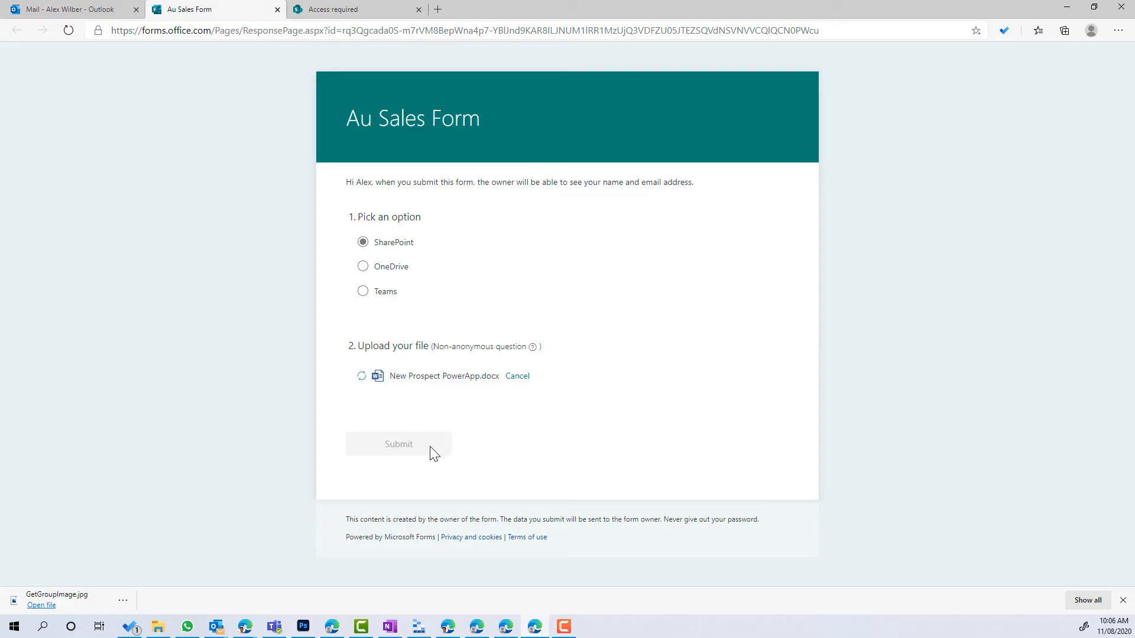
{"action": "left_click", "coordinate": [396, 453]}
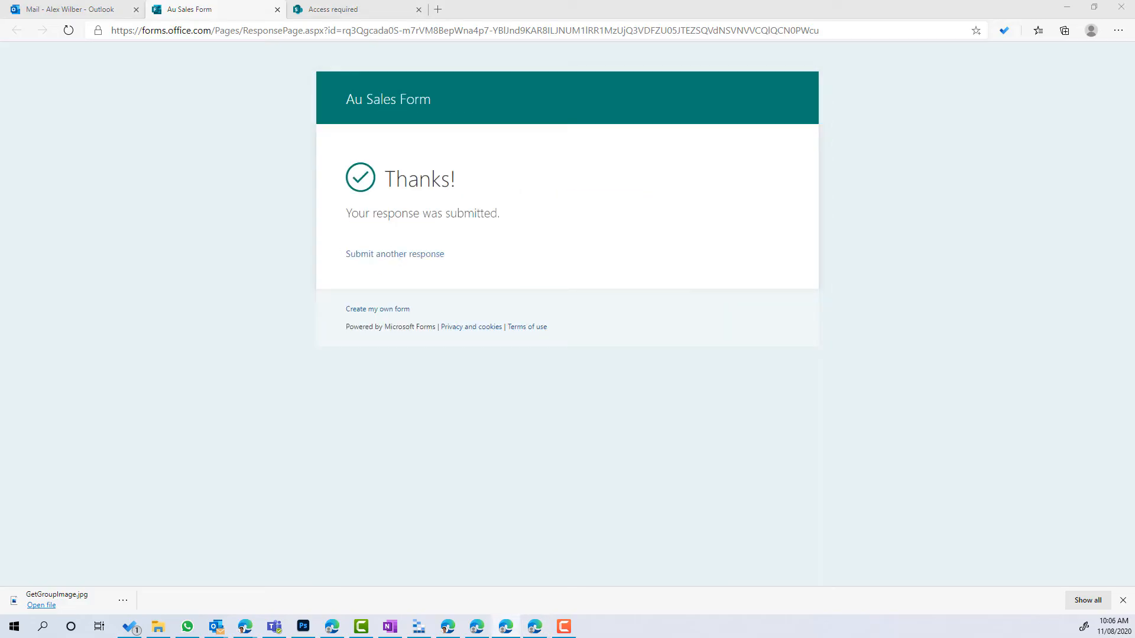
Return to the form owner's browser window and review the responses collected by the Au Sales Form.
{"action": "key", "text": "alt+Tab"}
{"action": "left_click", "coordinate": [712, 66]}
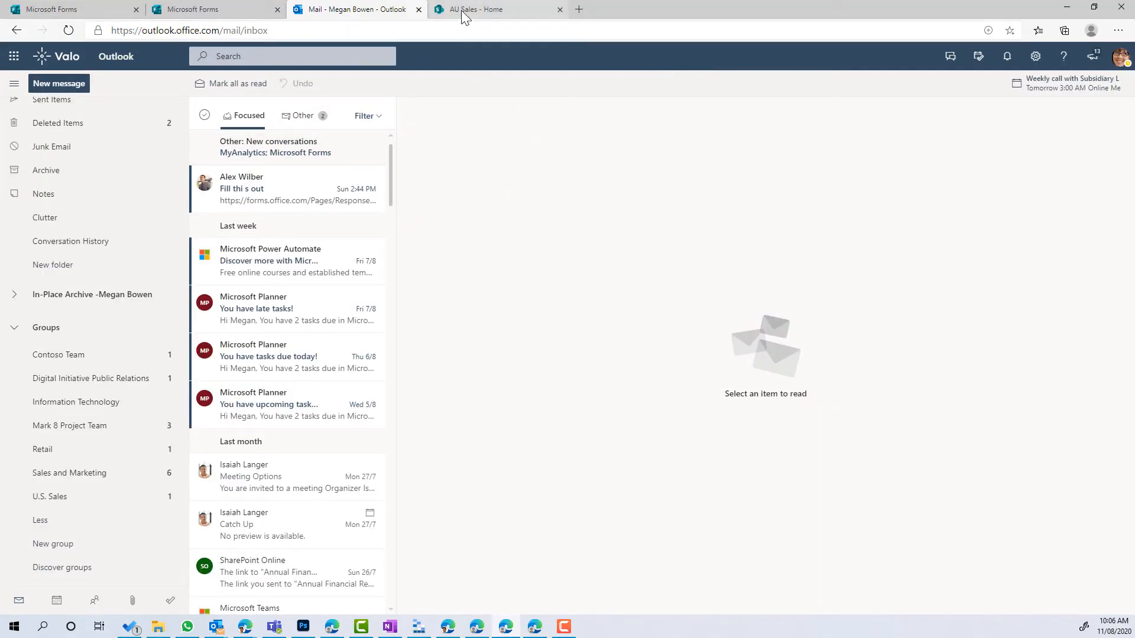
{"action": "left_click", "coordinate": [463, 14]}
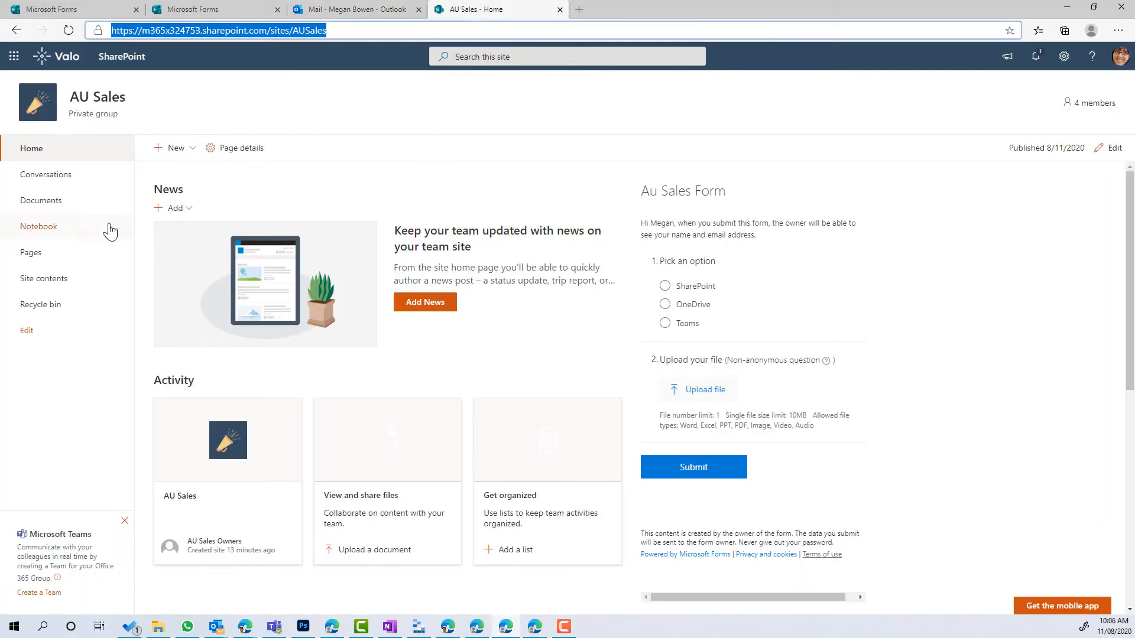
{"action": "left_click", "coordinate": [177, 10]}
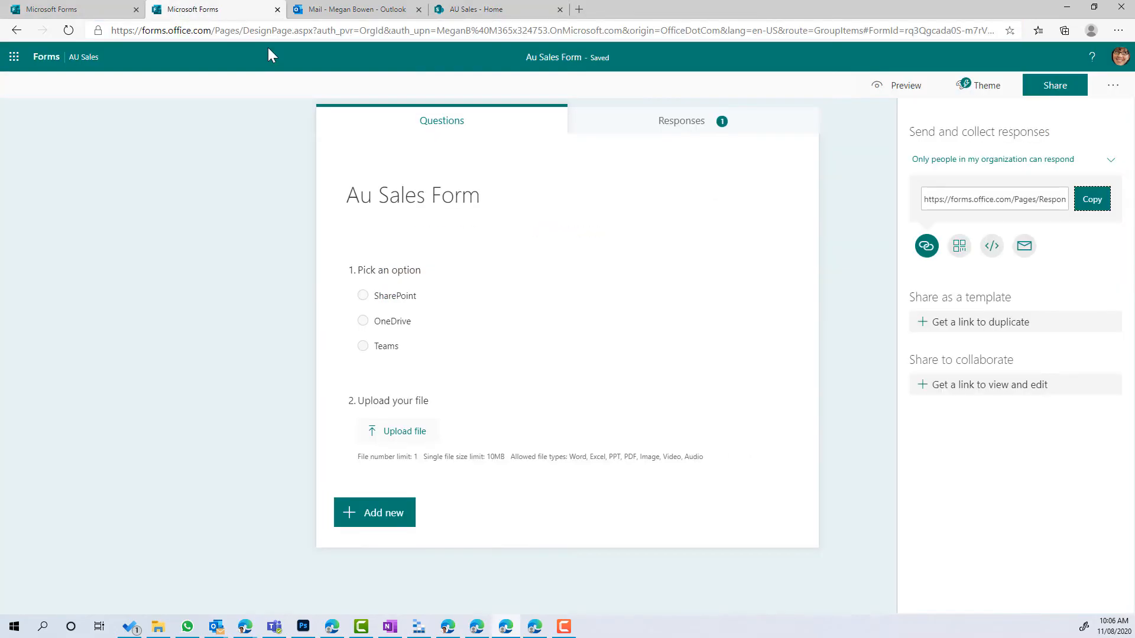
{"action": "left_click", "coordinate": [677, 135]}
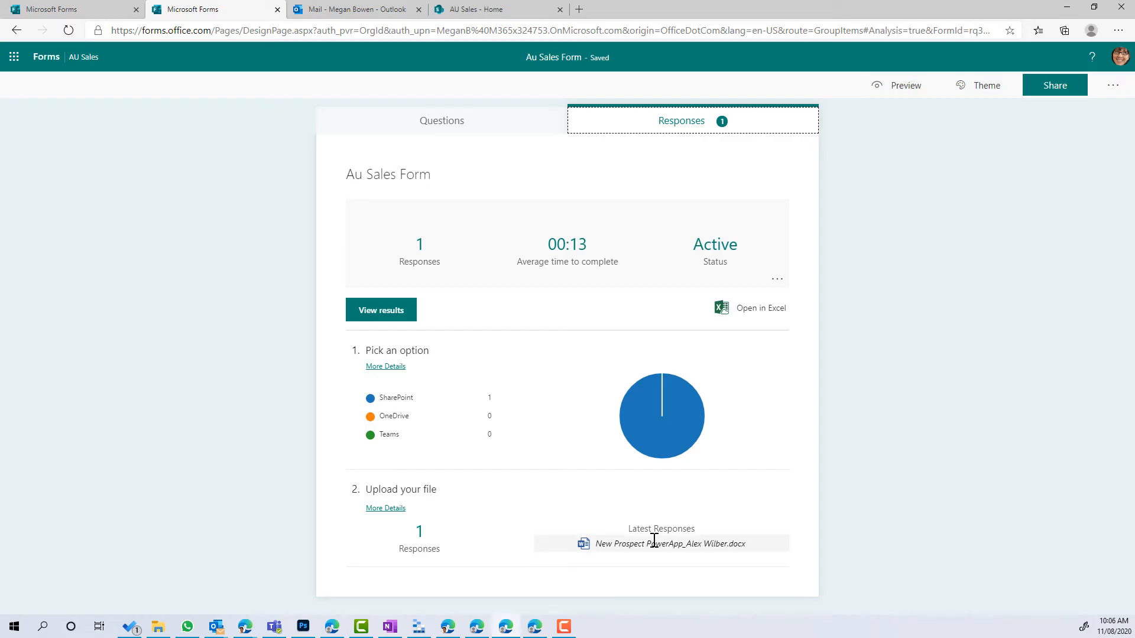
In the AU Sales site's Documents library, open the form's upload folder Apps > Microsoft Forms > Au Sales Form > Question.
{"action": "left_click", "coordinate": [476, 9]}
{"action": "left_click", "coordinate": [55, 204]}
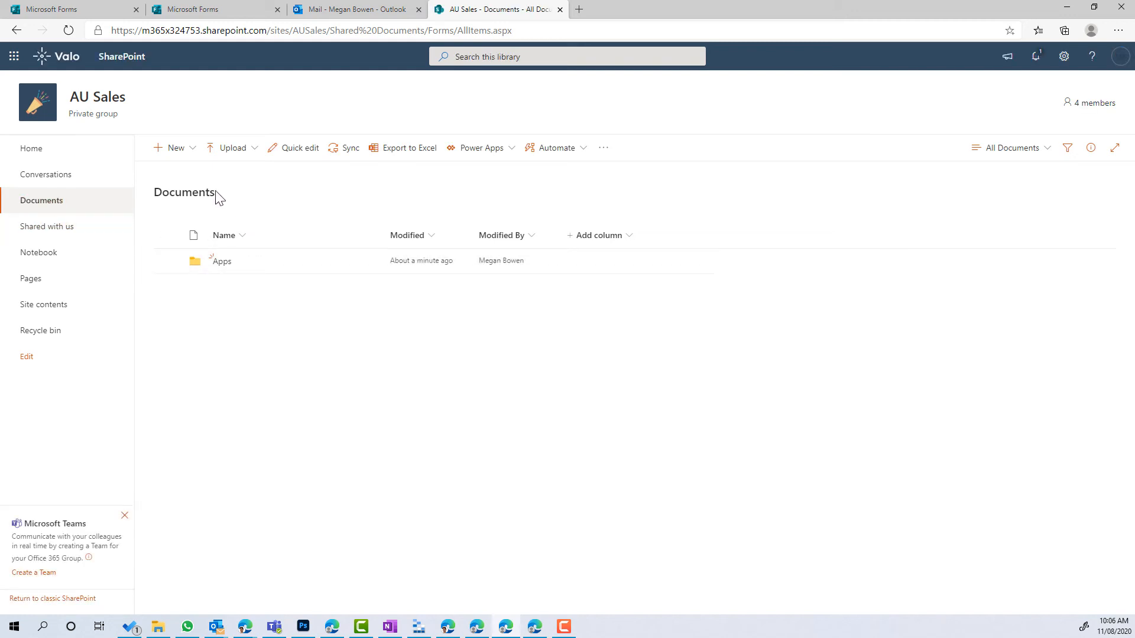
{"action": "left_click", "coordinate": [221, 264]}
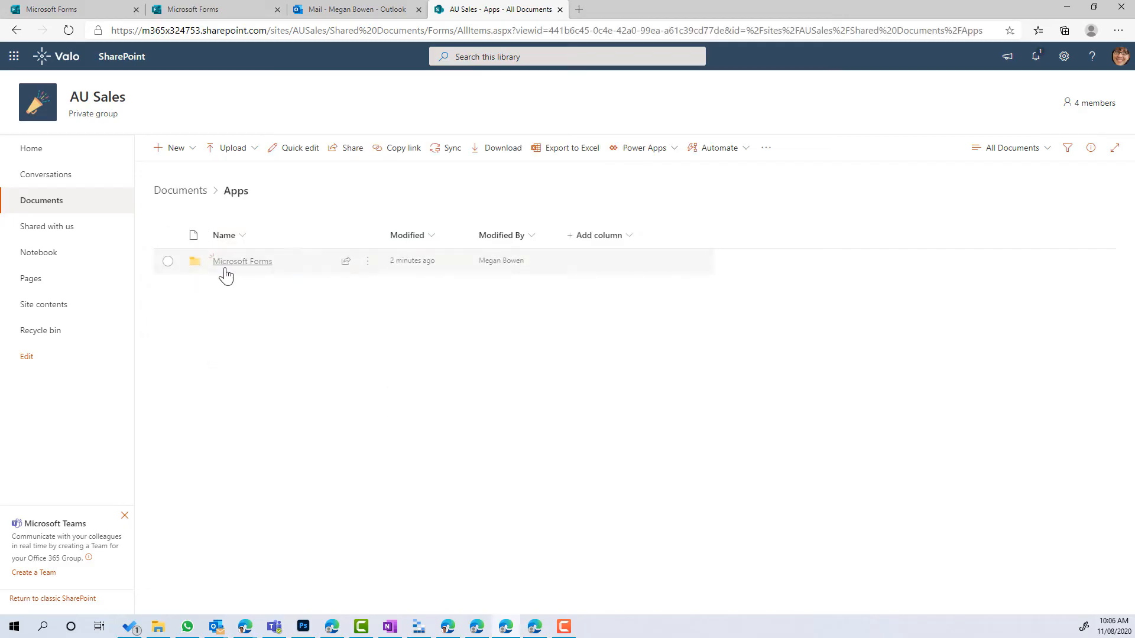
{"action": "left_click", "coordinate": [225, 274]}
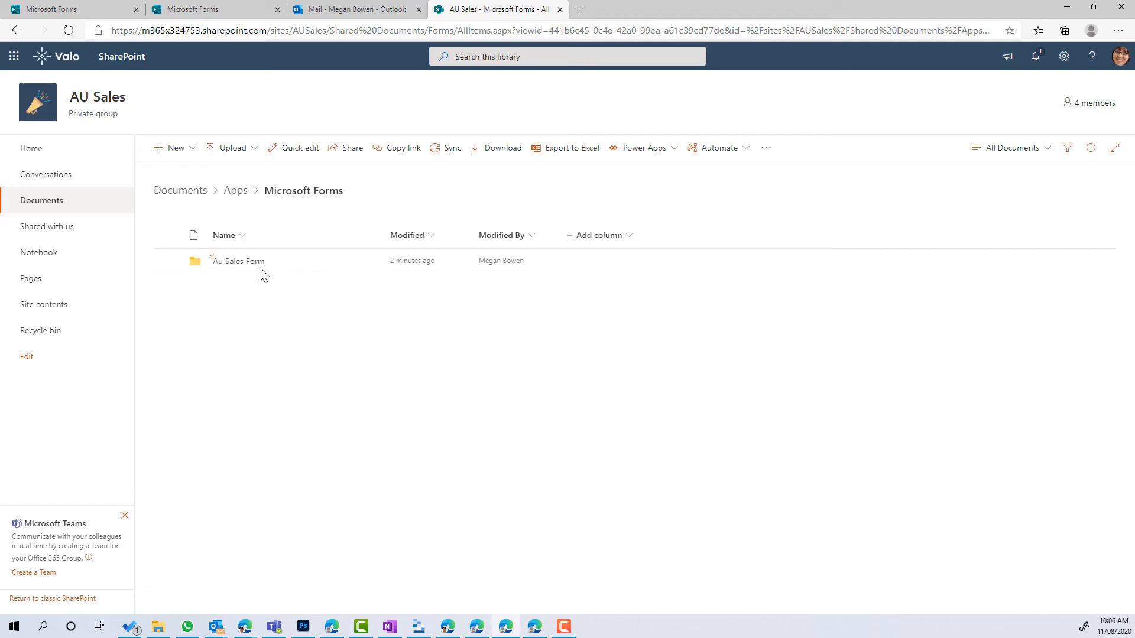
{"action": "left_click", "coordinate": [237, 262]}
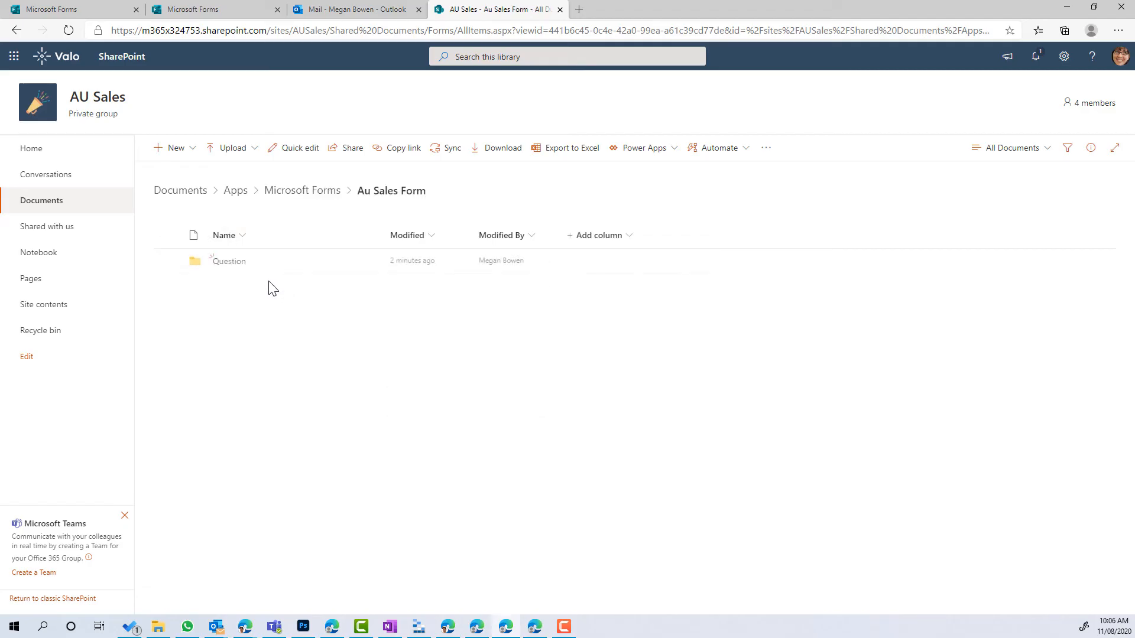
{"action": "left_click", "coordinate": [232, 262]}
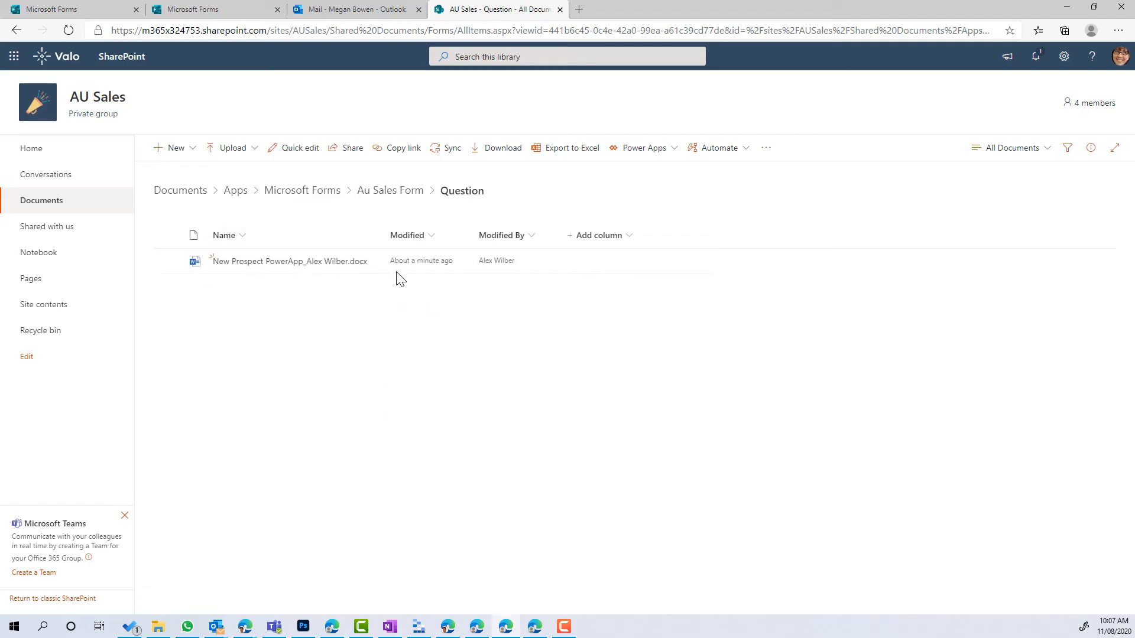
Widen the library's Name column and add the Created and Created By columns to the view.
{"action": "left_click_drag", "start_coordinate": [382, 235], "coordinate": [565, 235]}
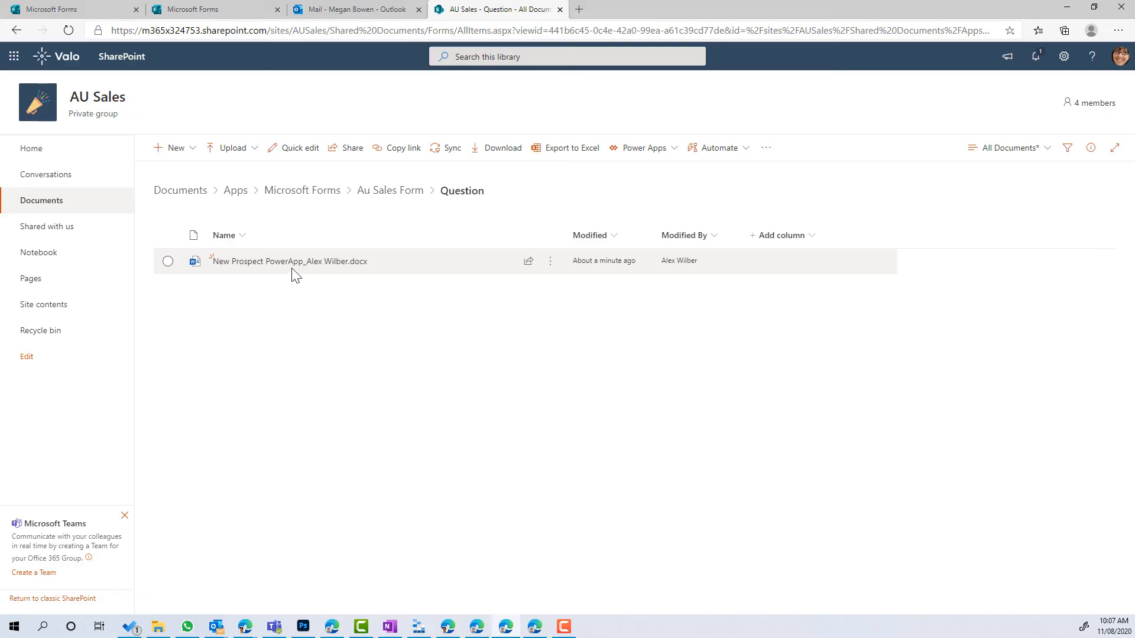
{"action": "mouse_move", "coordinate": [317, 271]}
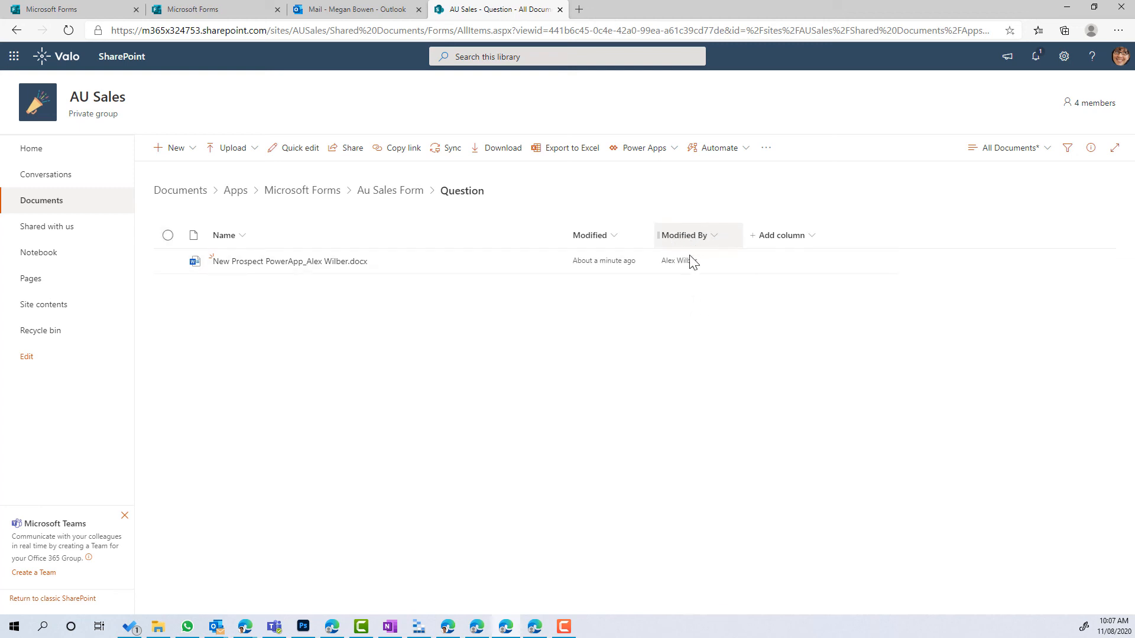
{"action": "left_click", "coordinate": [796, 246]}
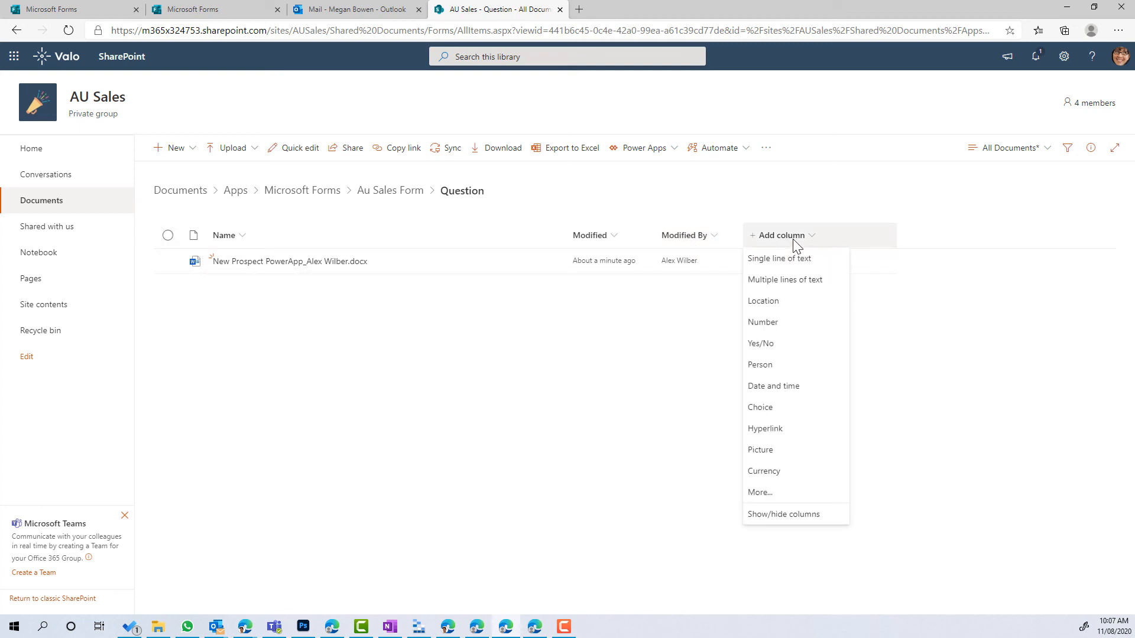
{"action": "left_click", "coordinate": [799, 514]}
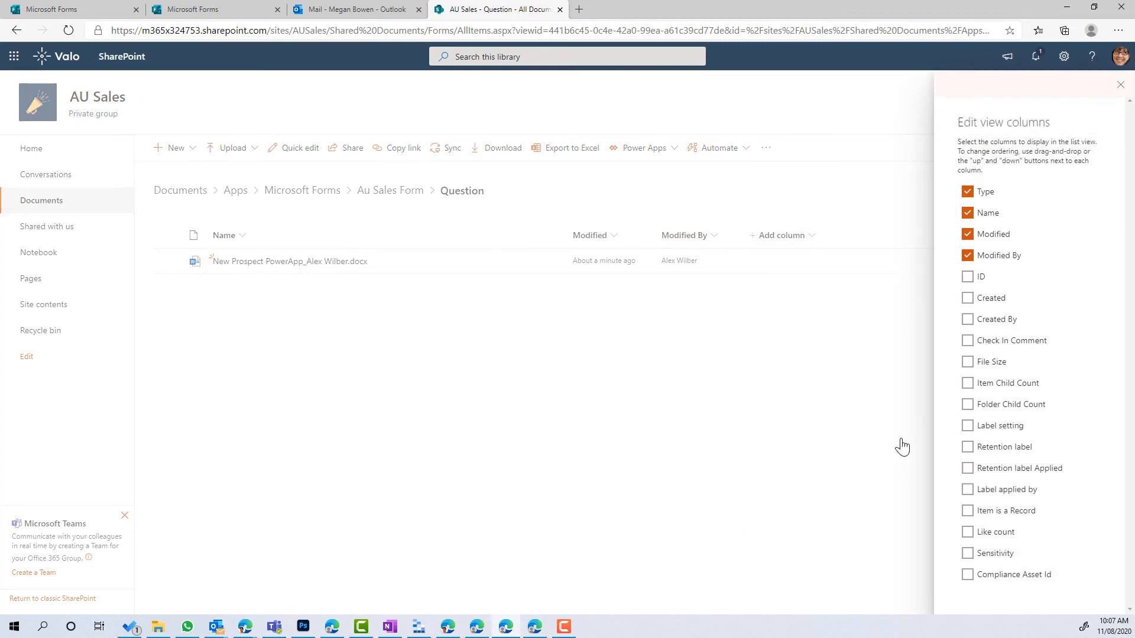
{"action": "left_click", "coordinate": [967, 298]}
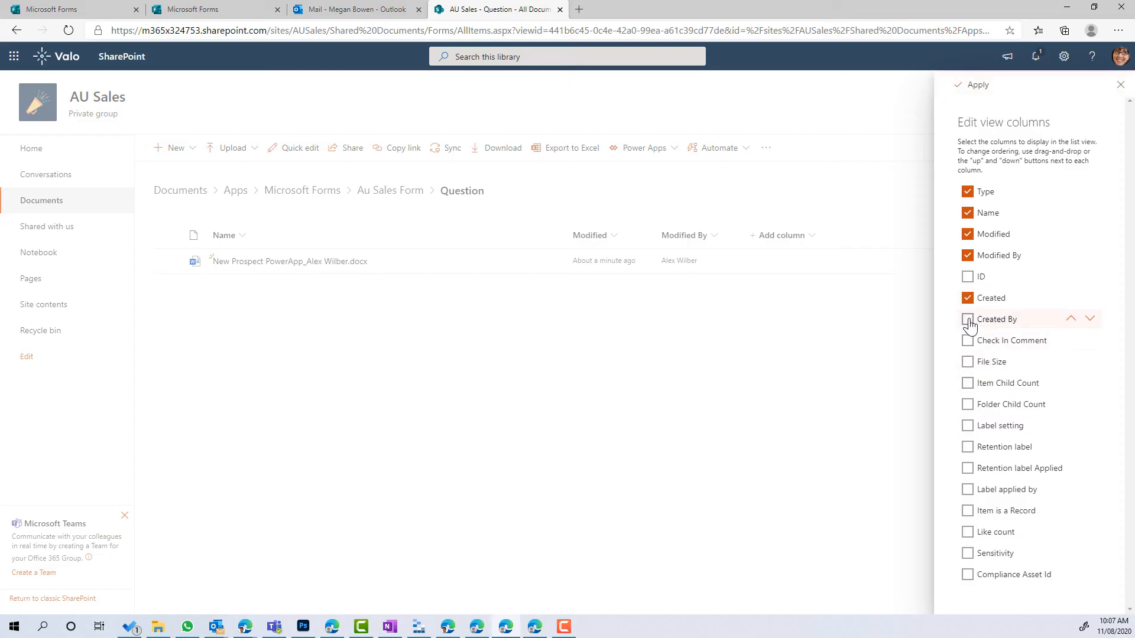
{"action": "left_click", "coordinate": [967, 320]}
{"action": "left_click", "coordinate": [973, 85]}
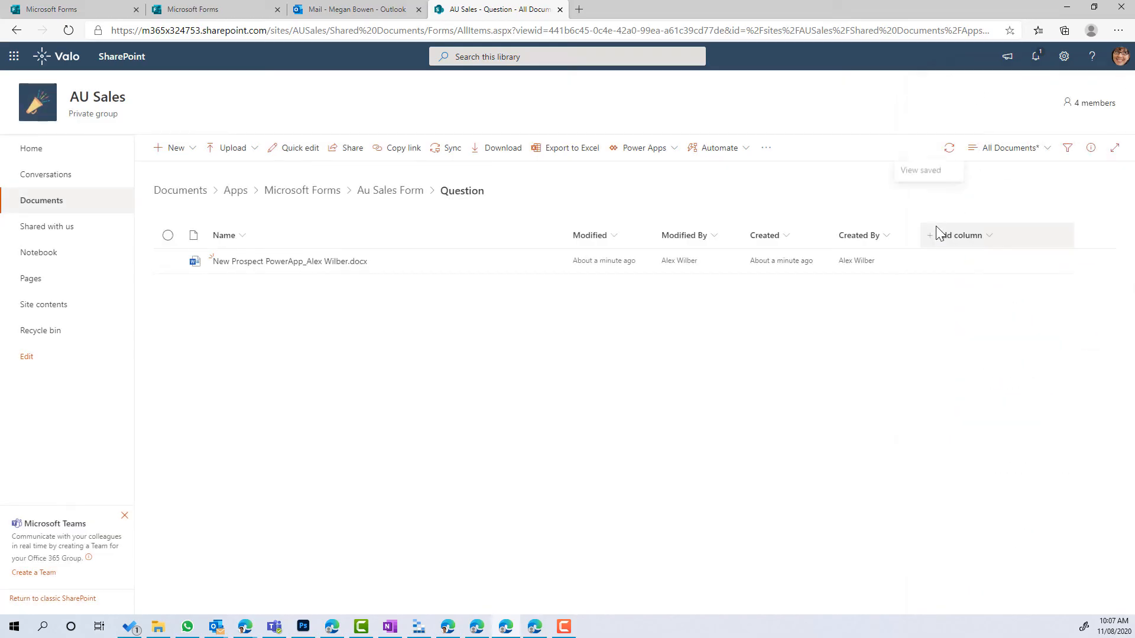